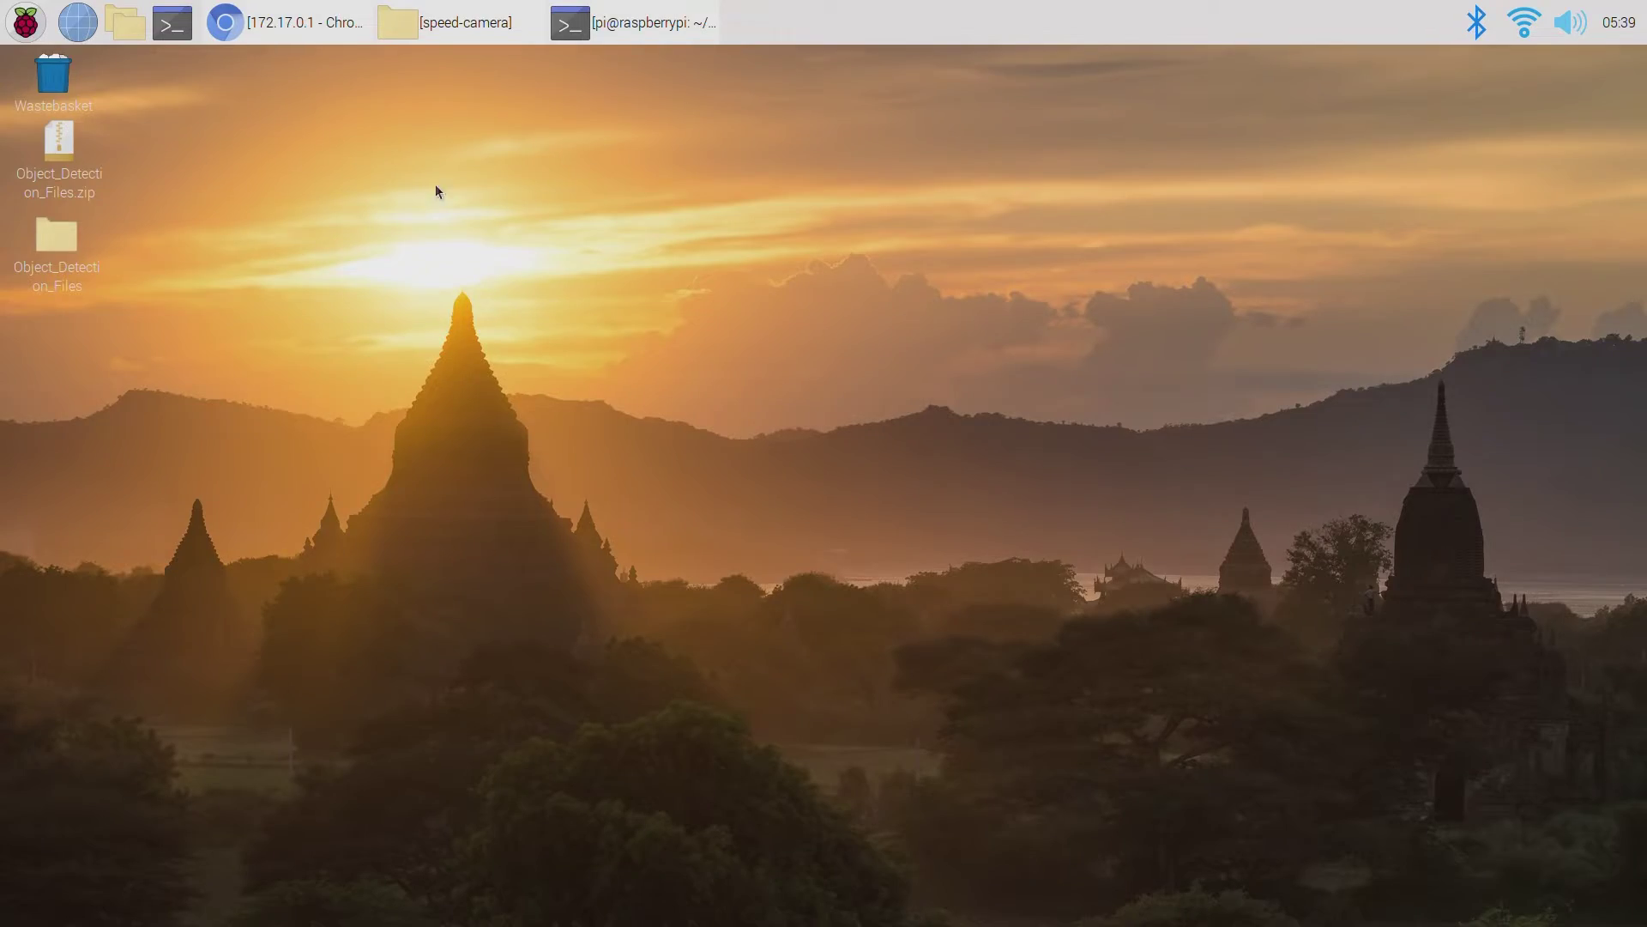
Step: Set Camera to Enabled under Interfaces in Raspberry Pi Configuration and confirm with OK
left_click(9, 17)
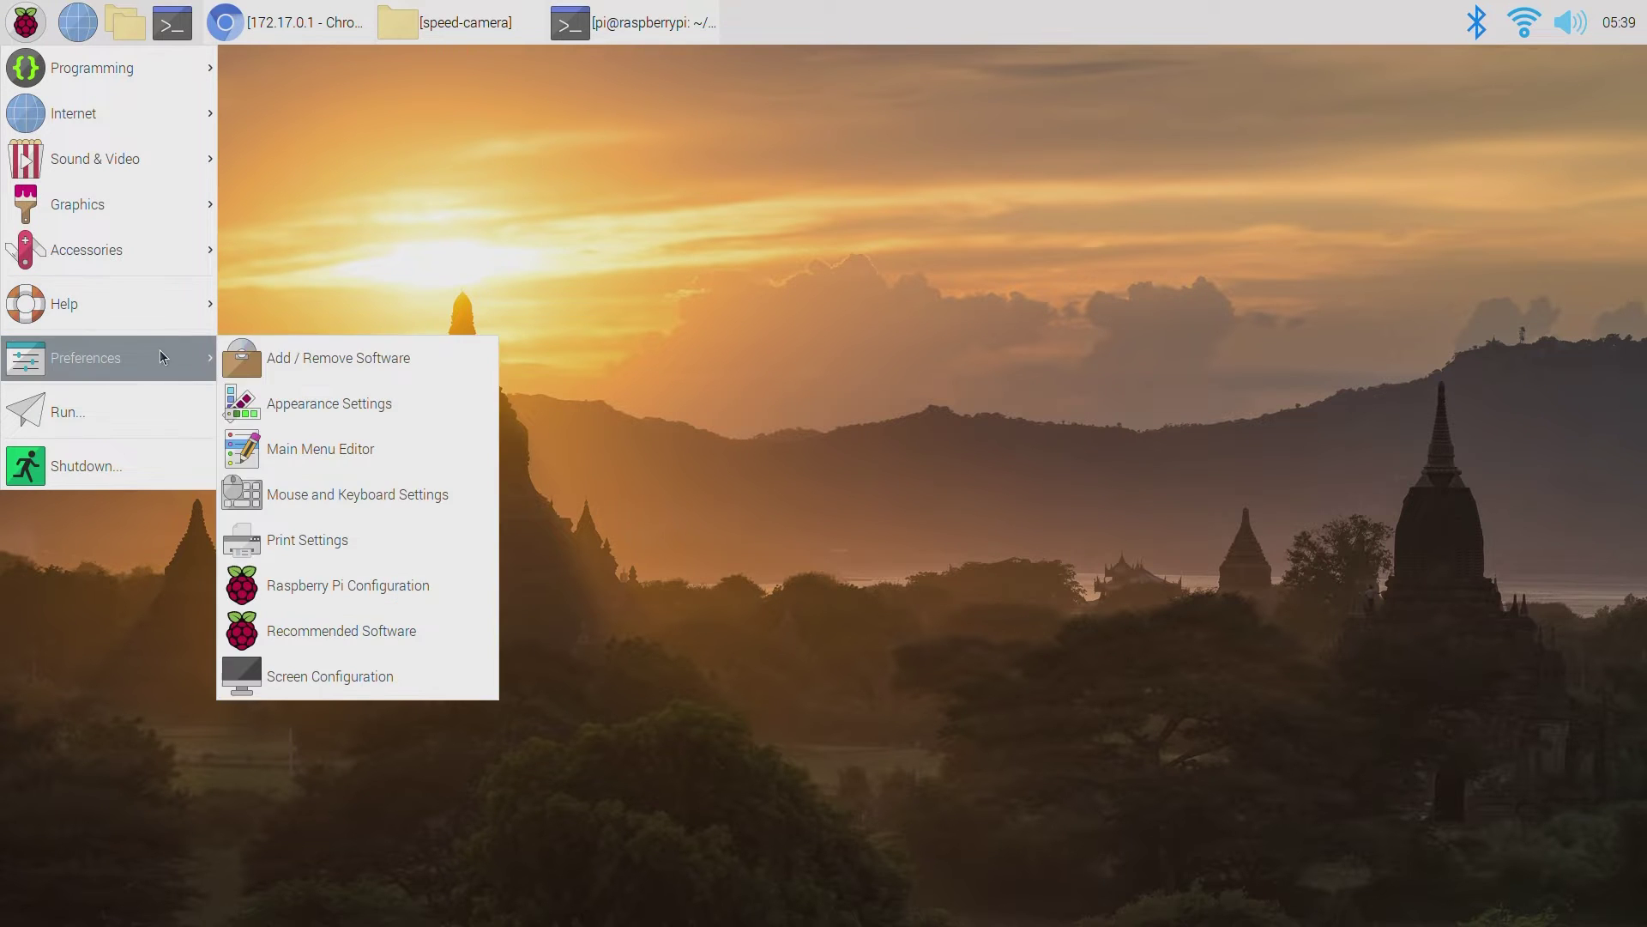
mouse_move(85, 358)
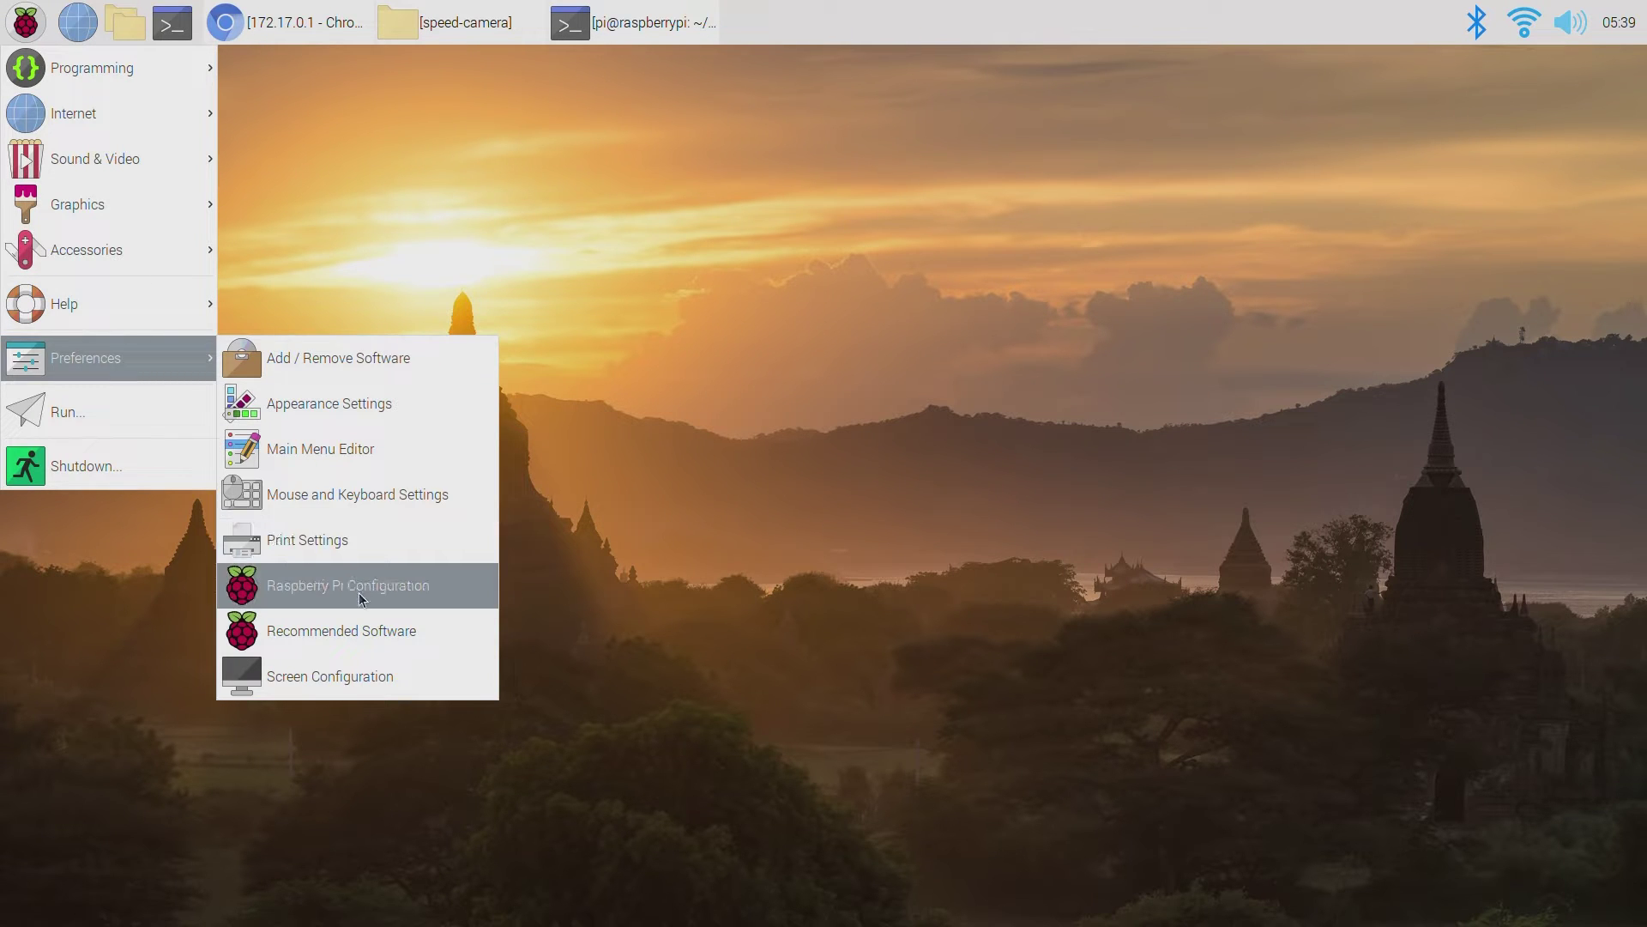
left_click(362, 598)
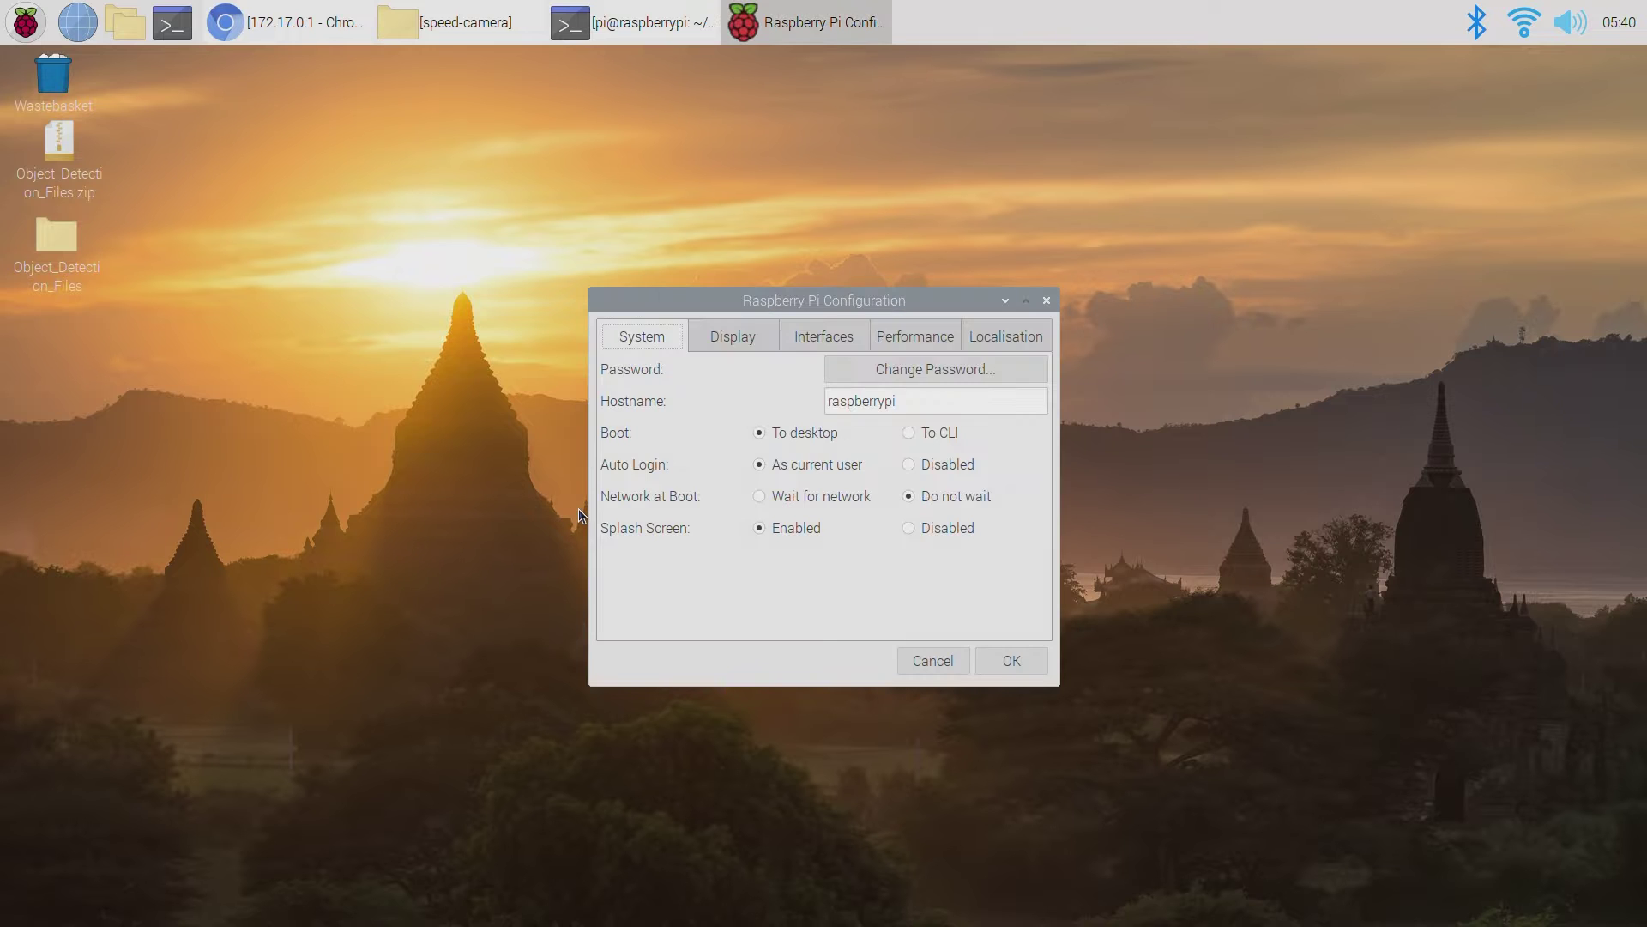
left_click(833, 339)
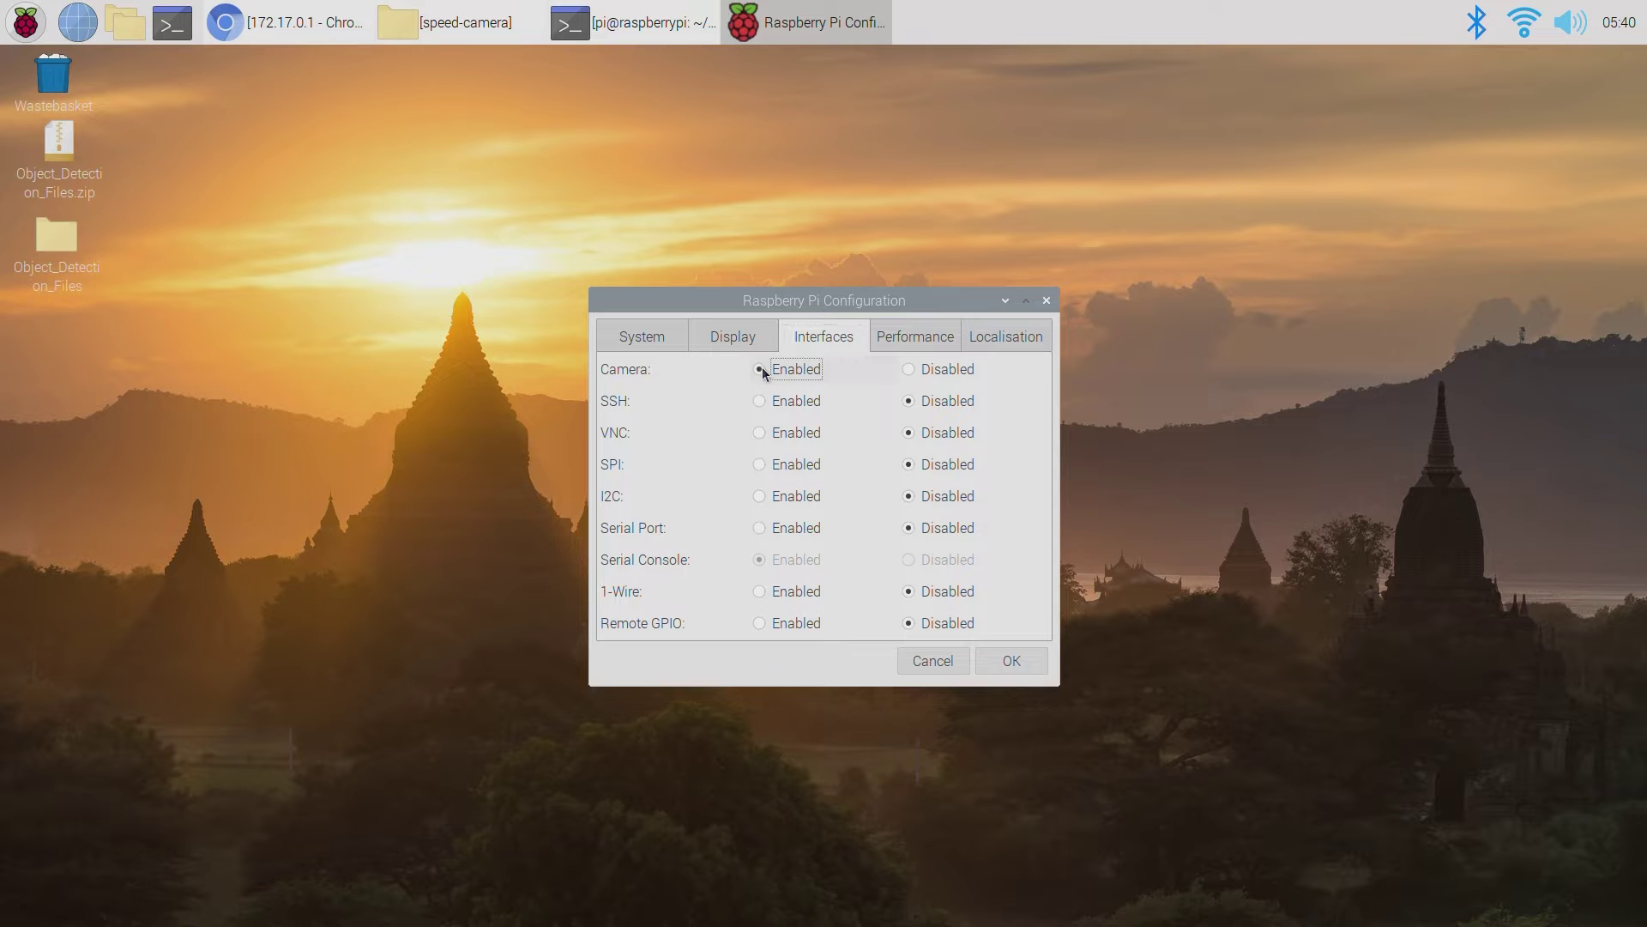
left_click(1009, 659)
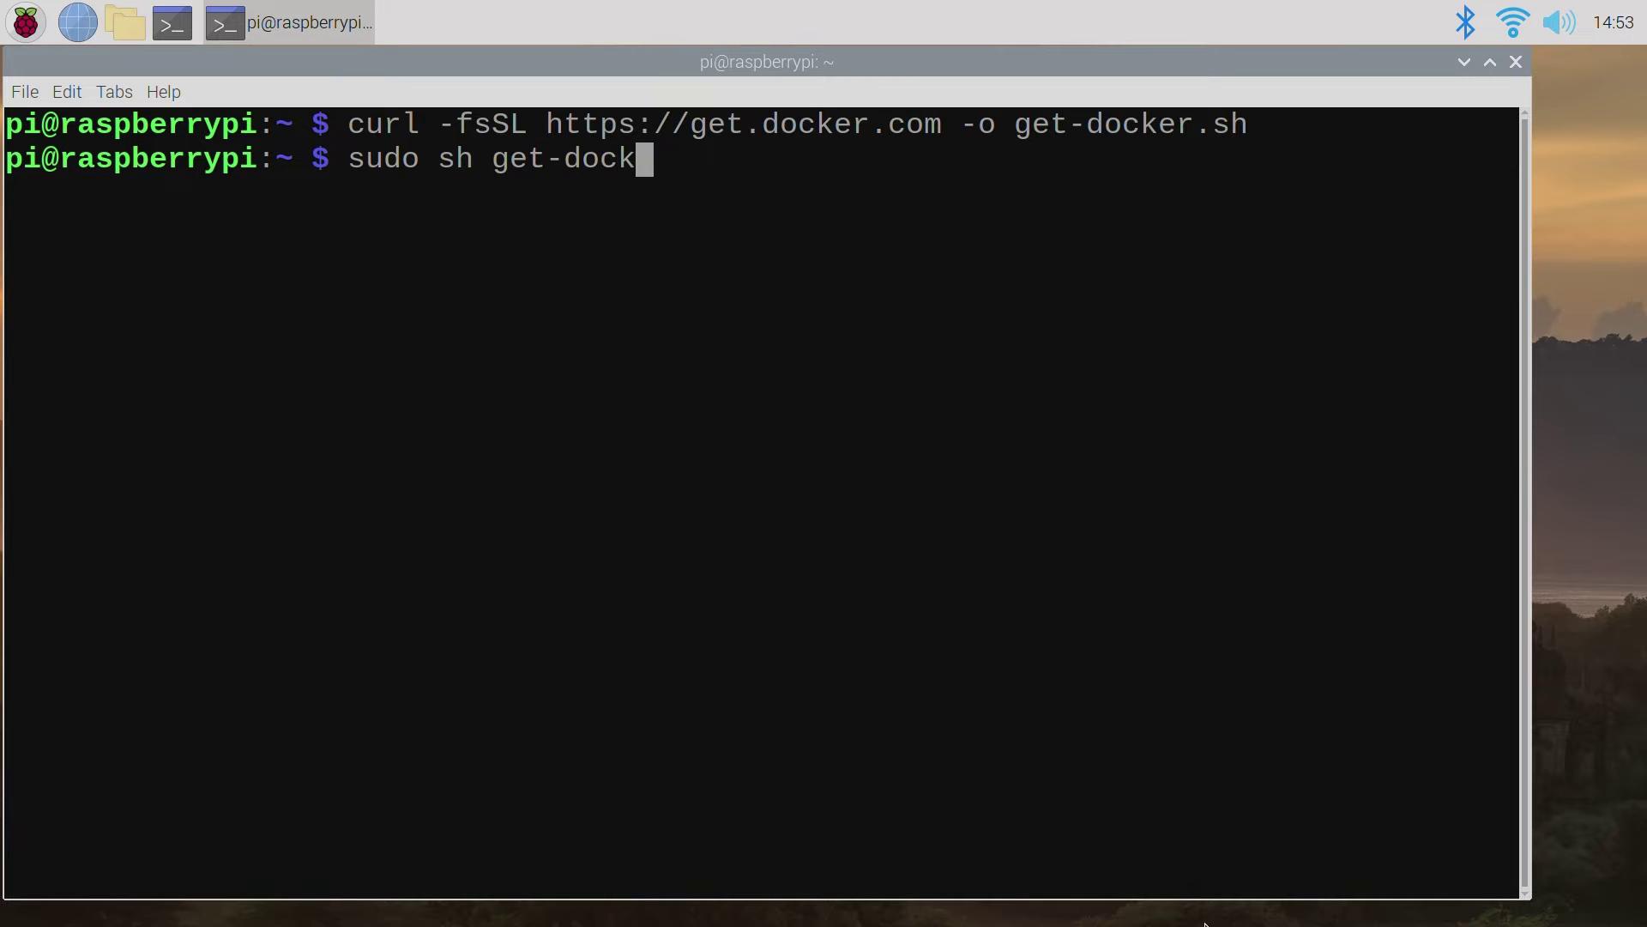
type("sh")
Step: Run sudo sh get-docker.sh to install Docker
key("Return")
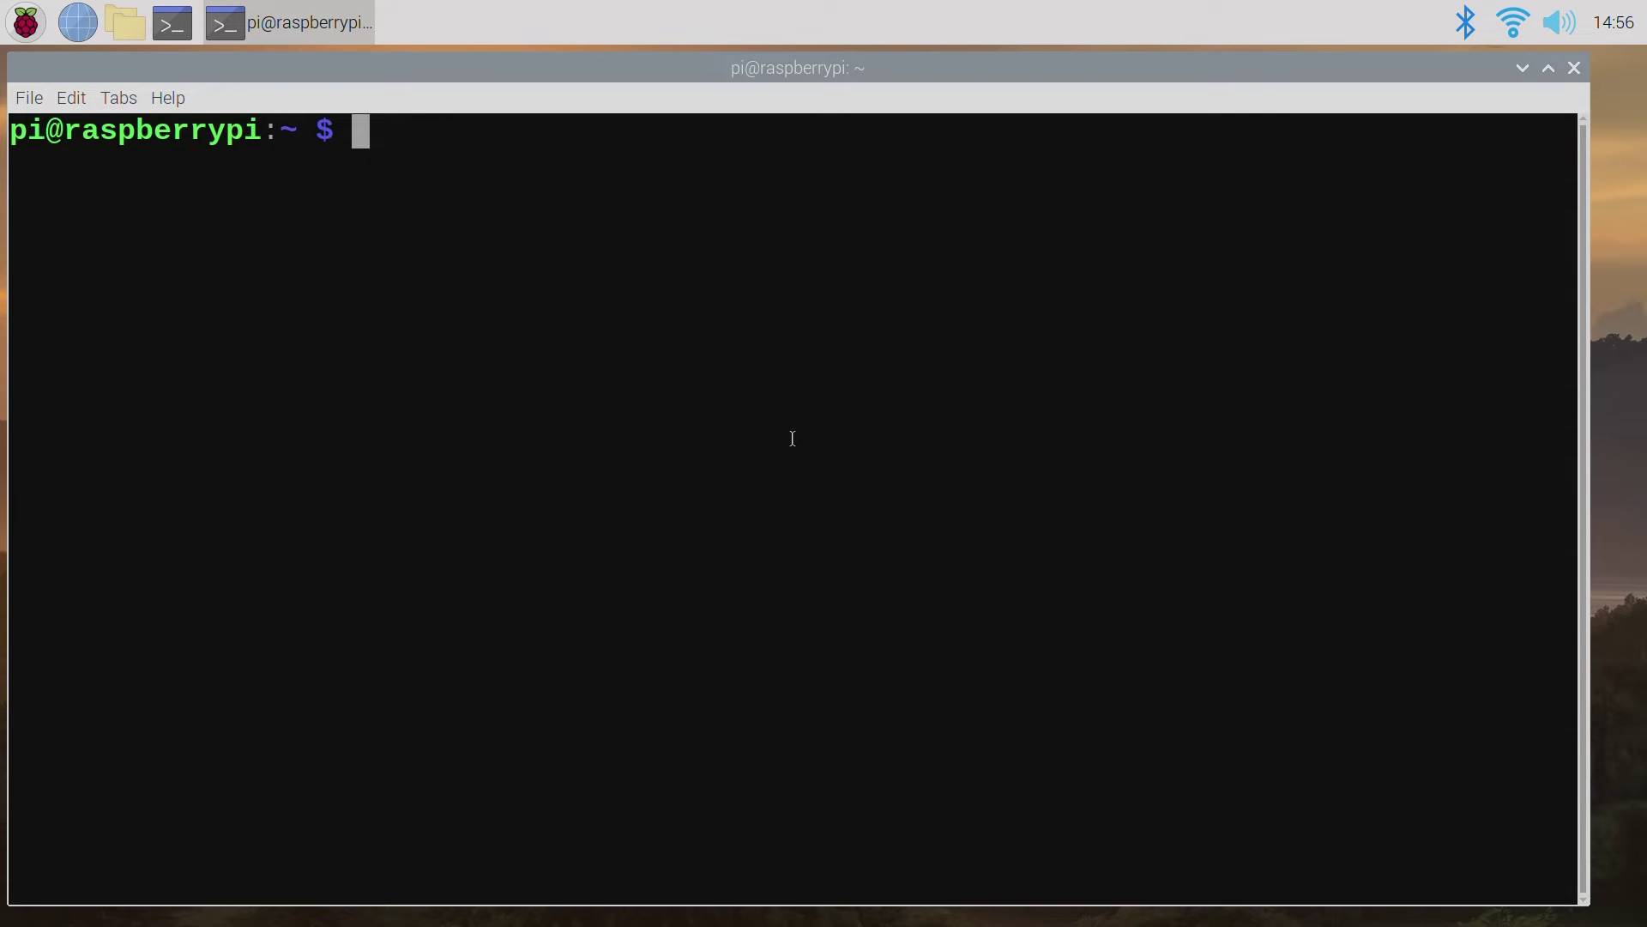
type("cd ~")
Step: Fetch speed-install.sh from pageauc/speed-camera into ~ with wget and chmod +x it
key("Return")
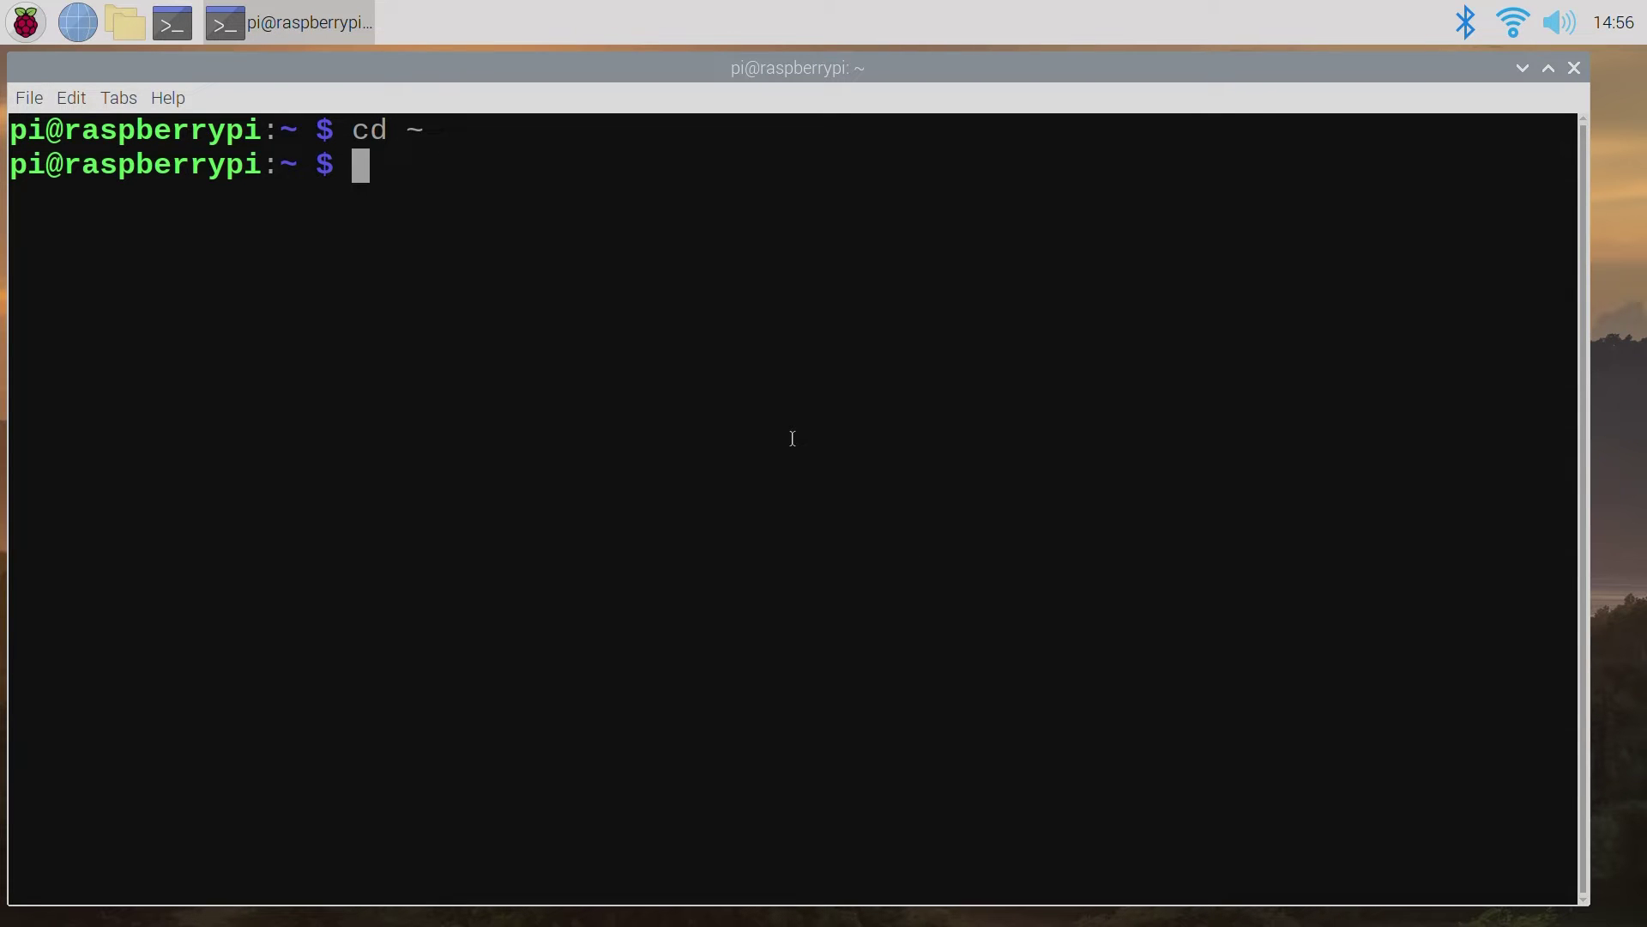
type("wget https://r")
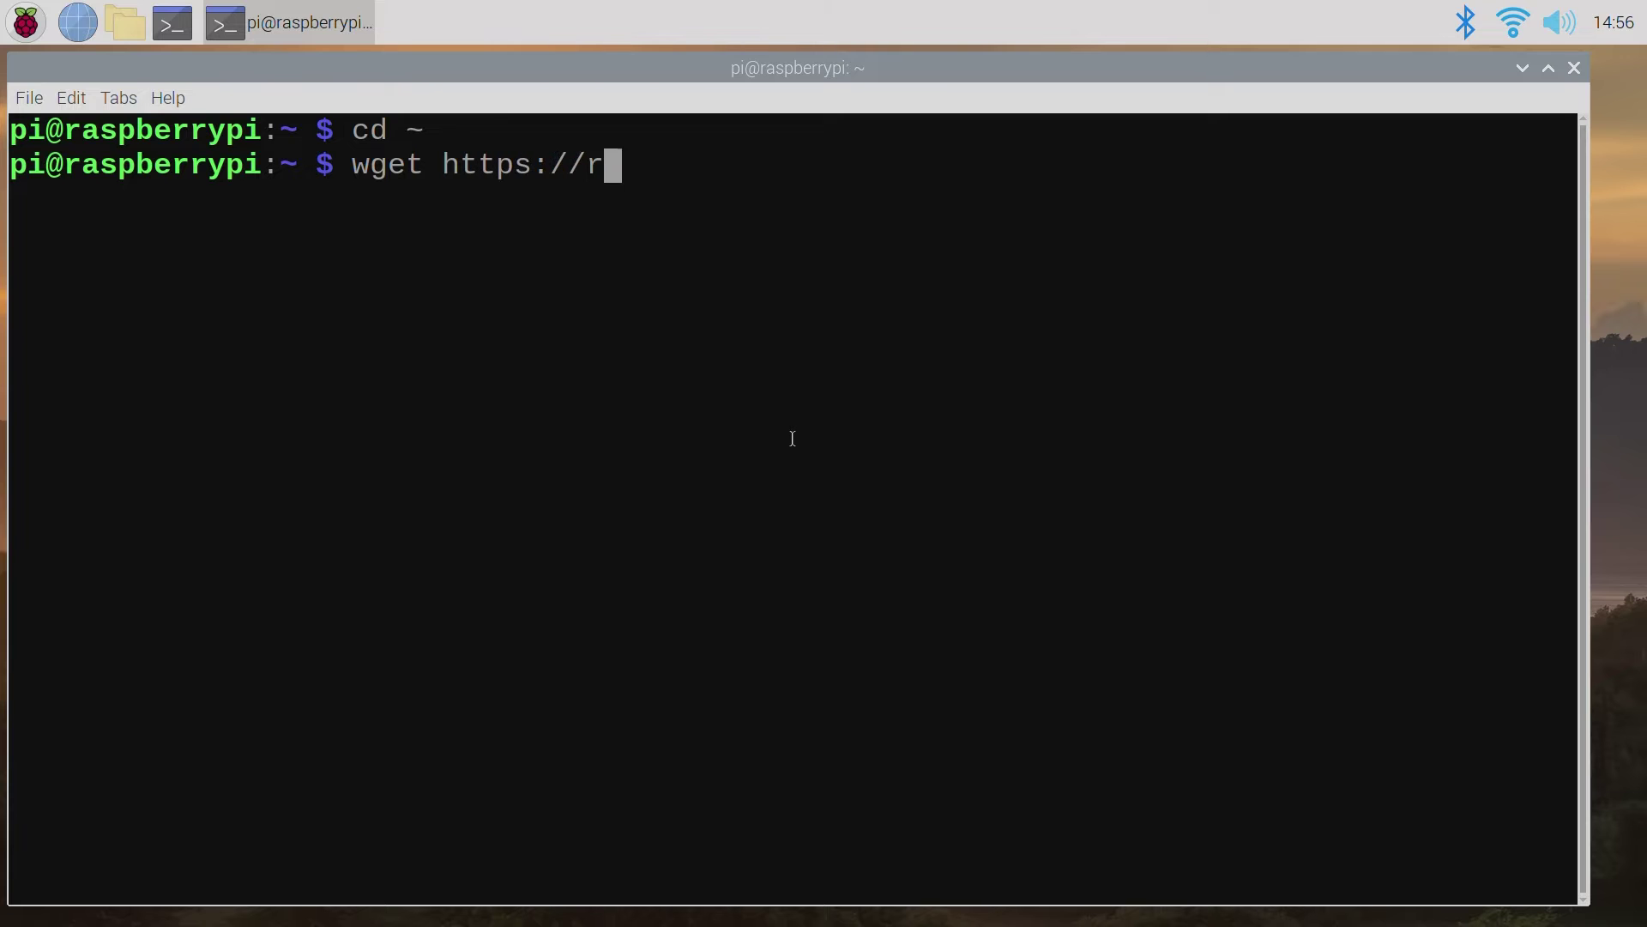
type("aw.github.com/pag")
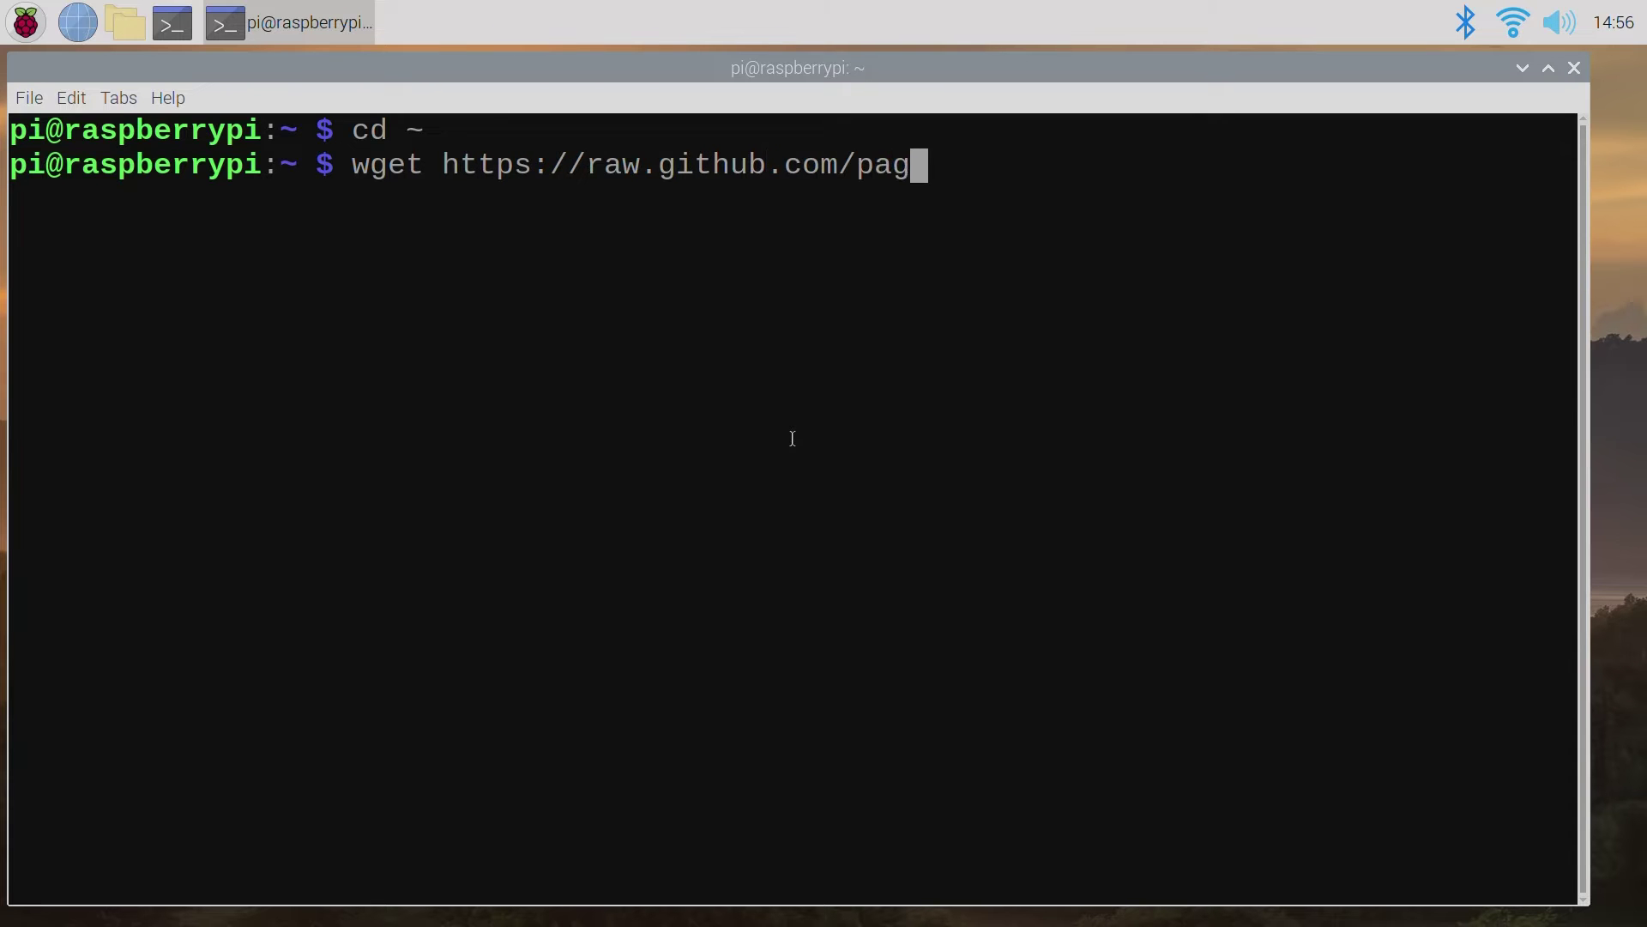
type("eauc/speed-camera")
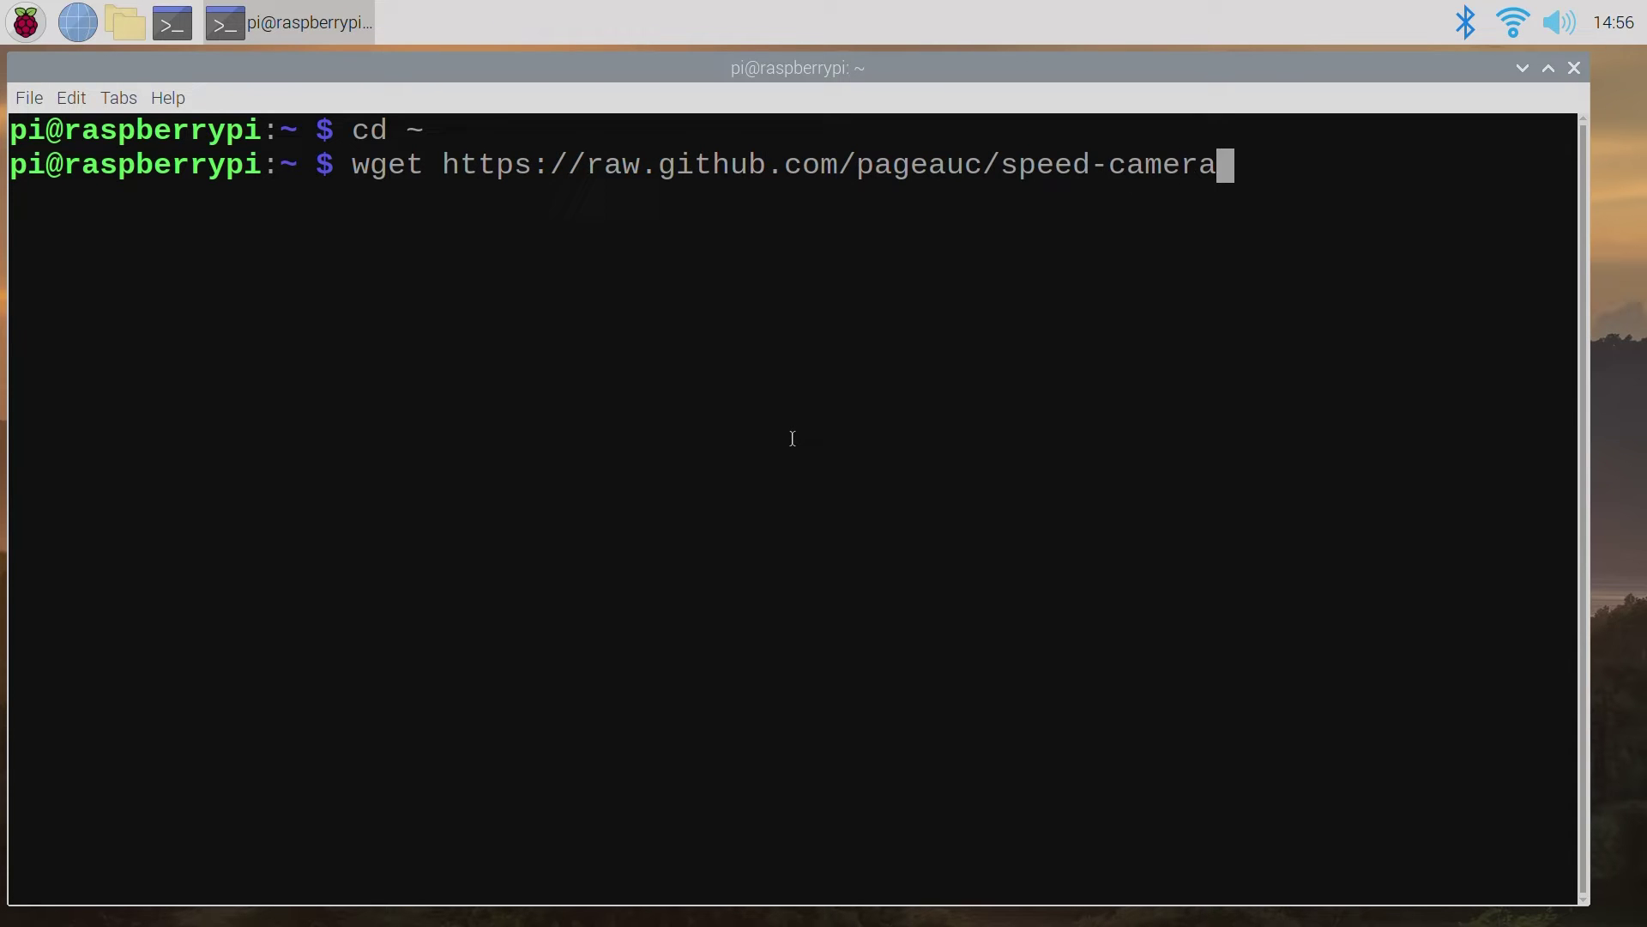
type("/master/speed-install")
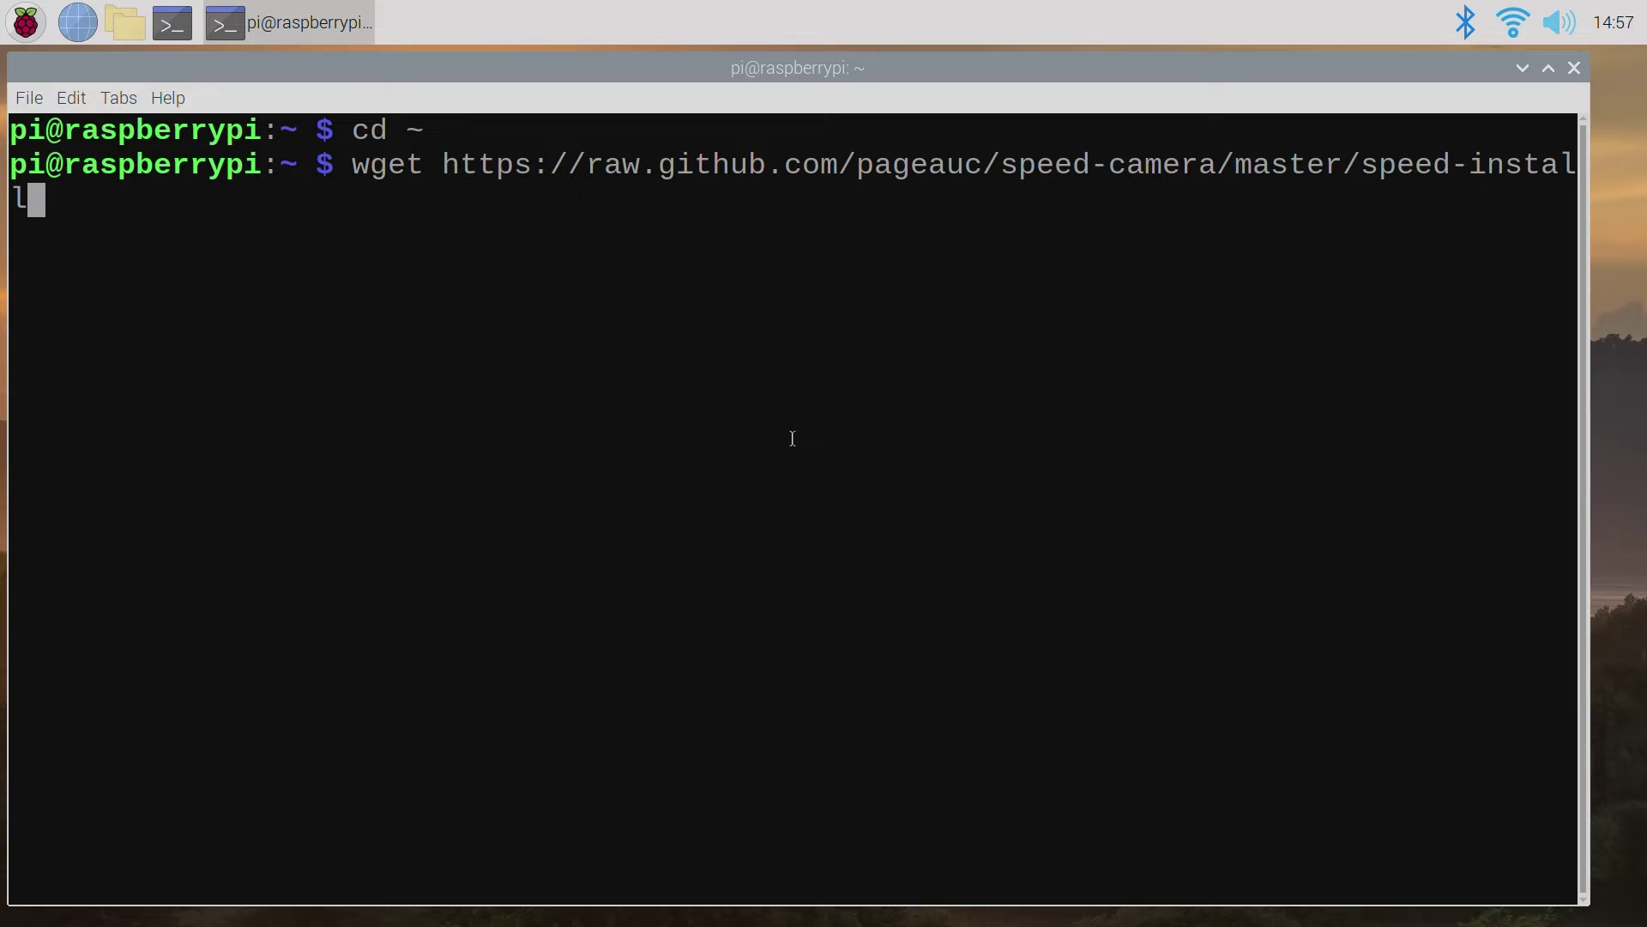
type(".sh")
key("Return")
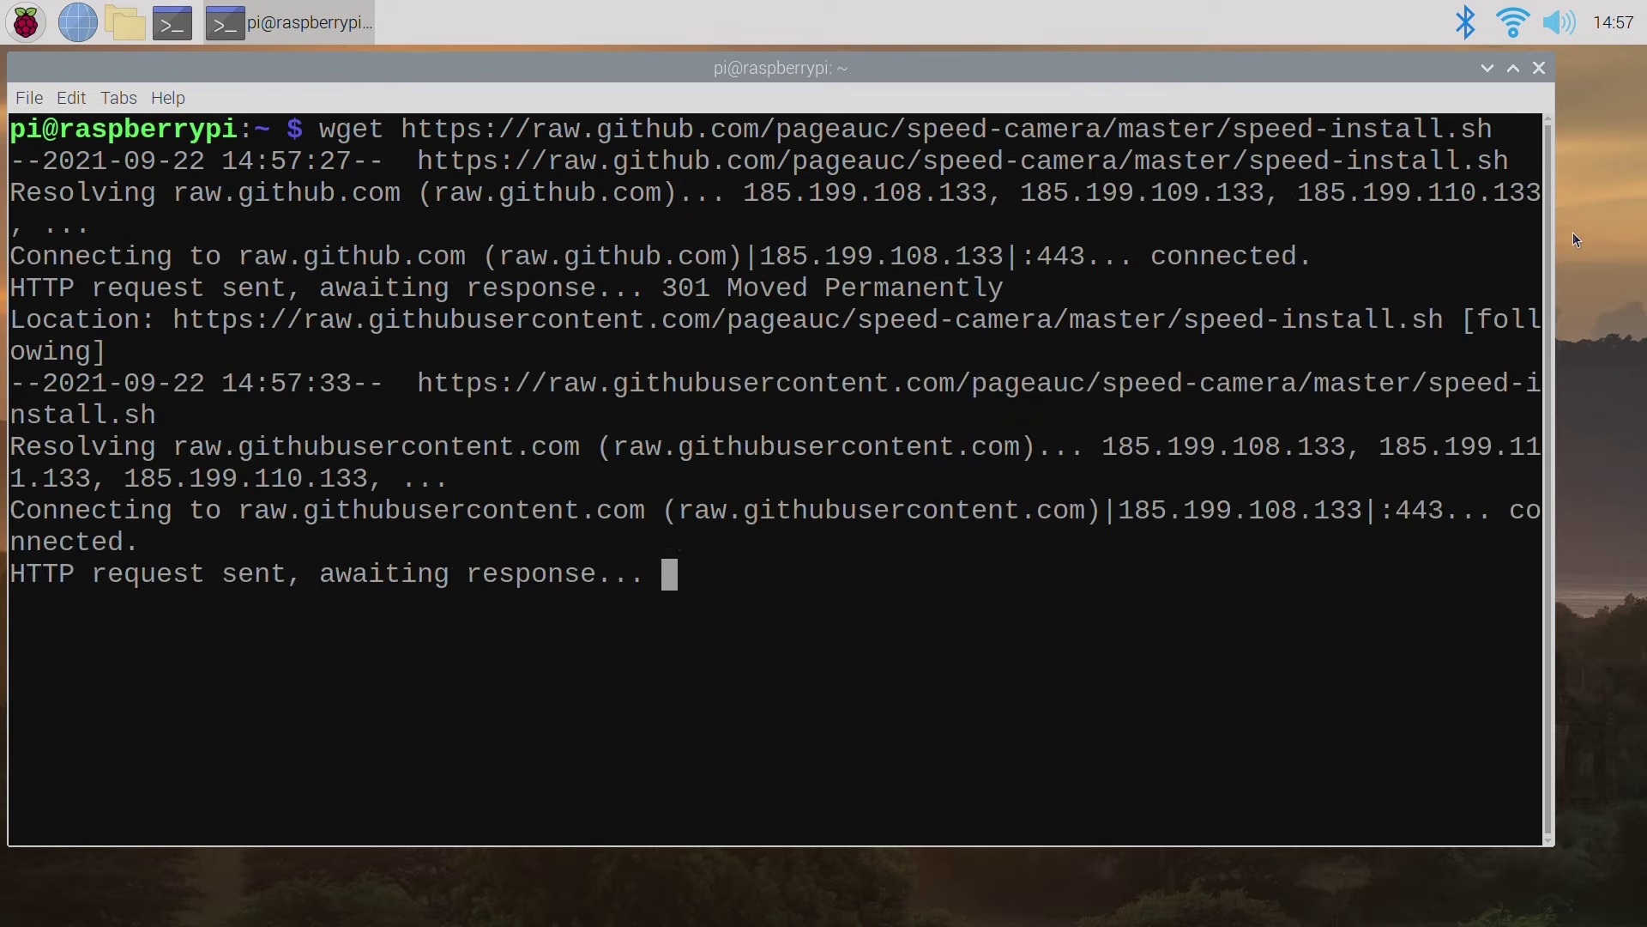
type("ch")
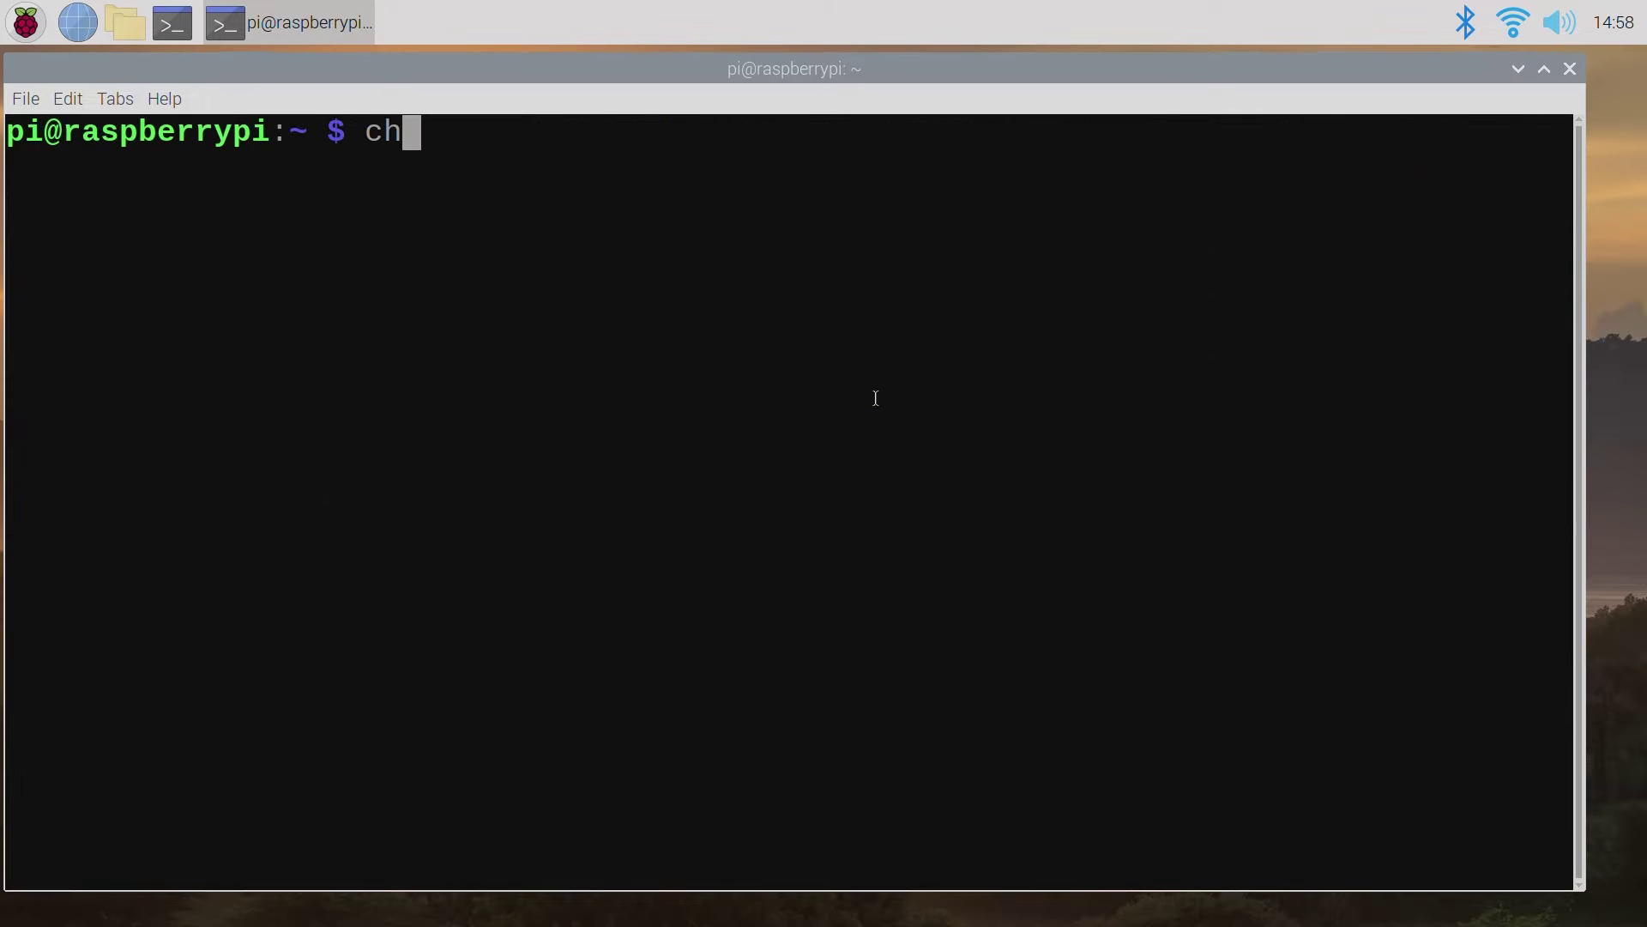
type("mod +")
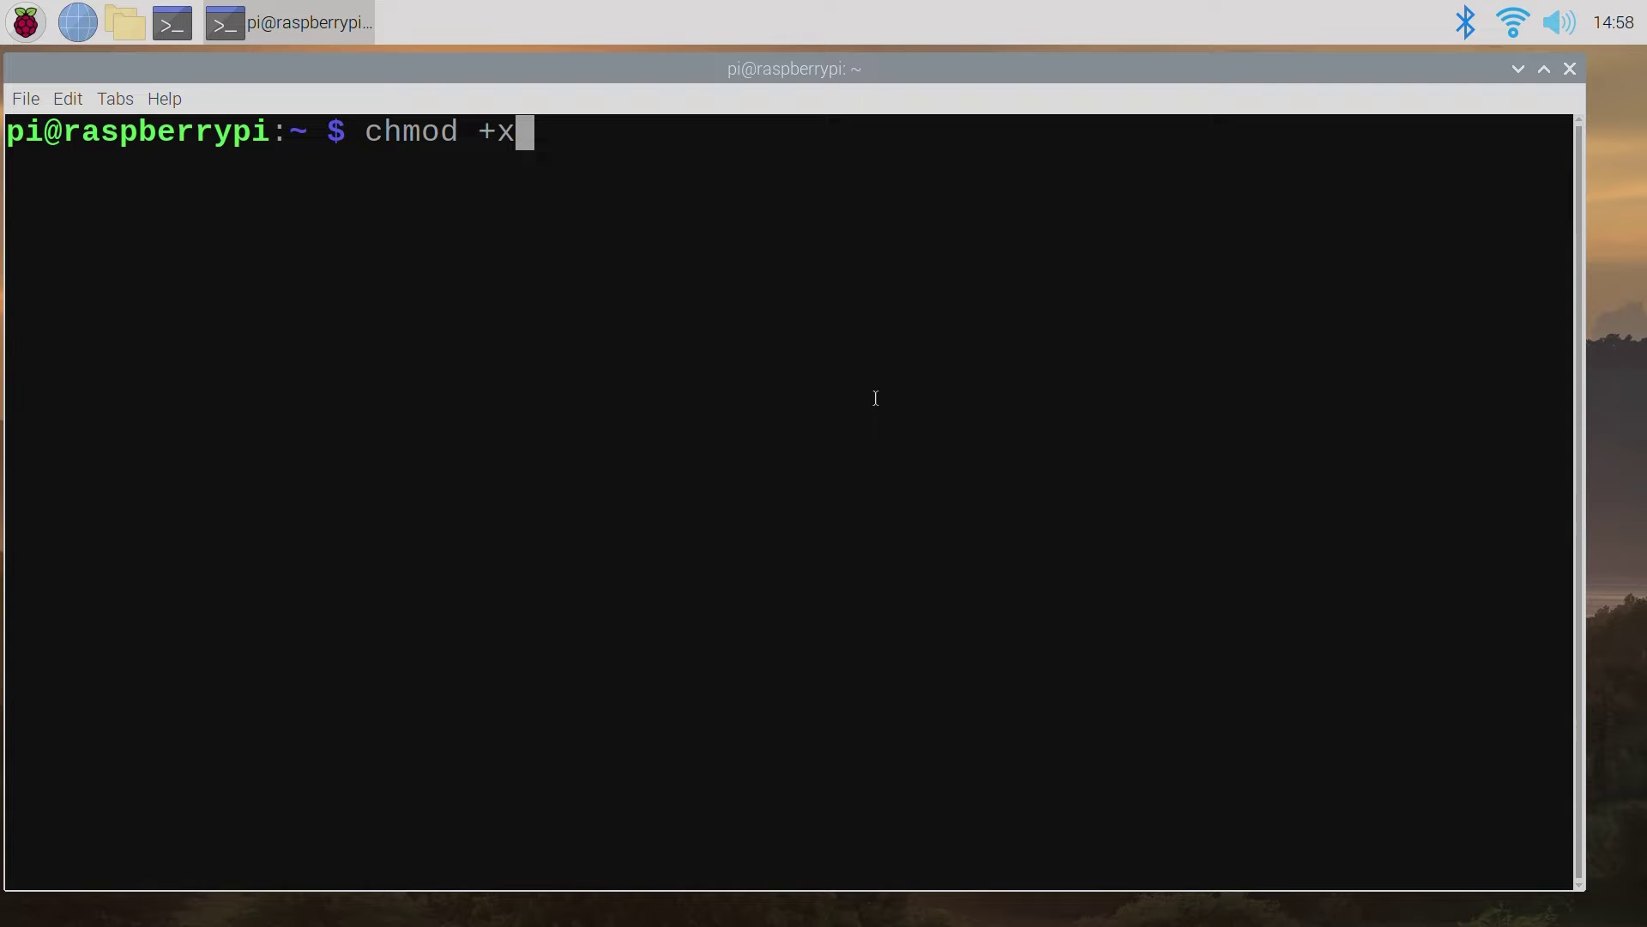
type("x spee")
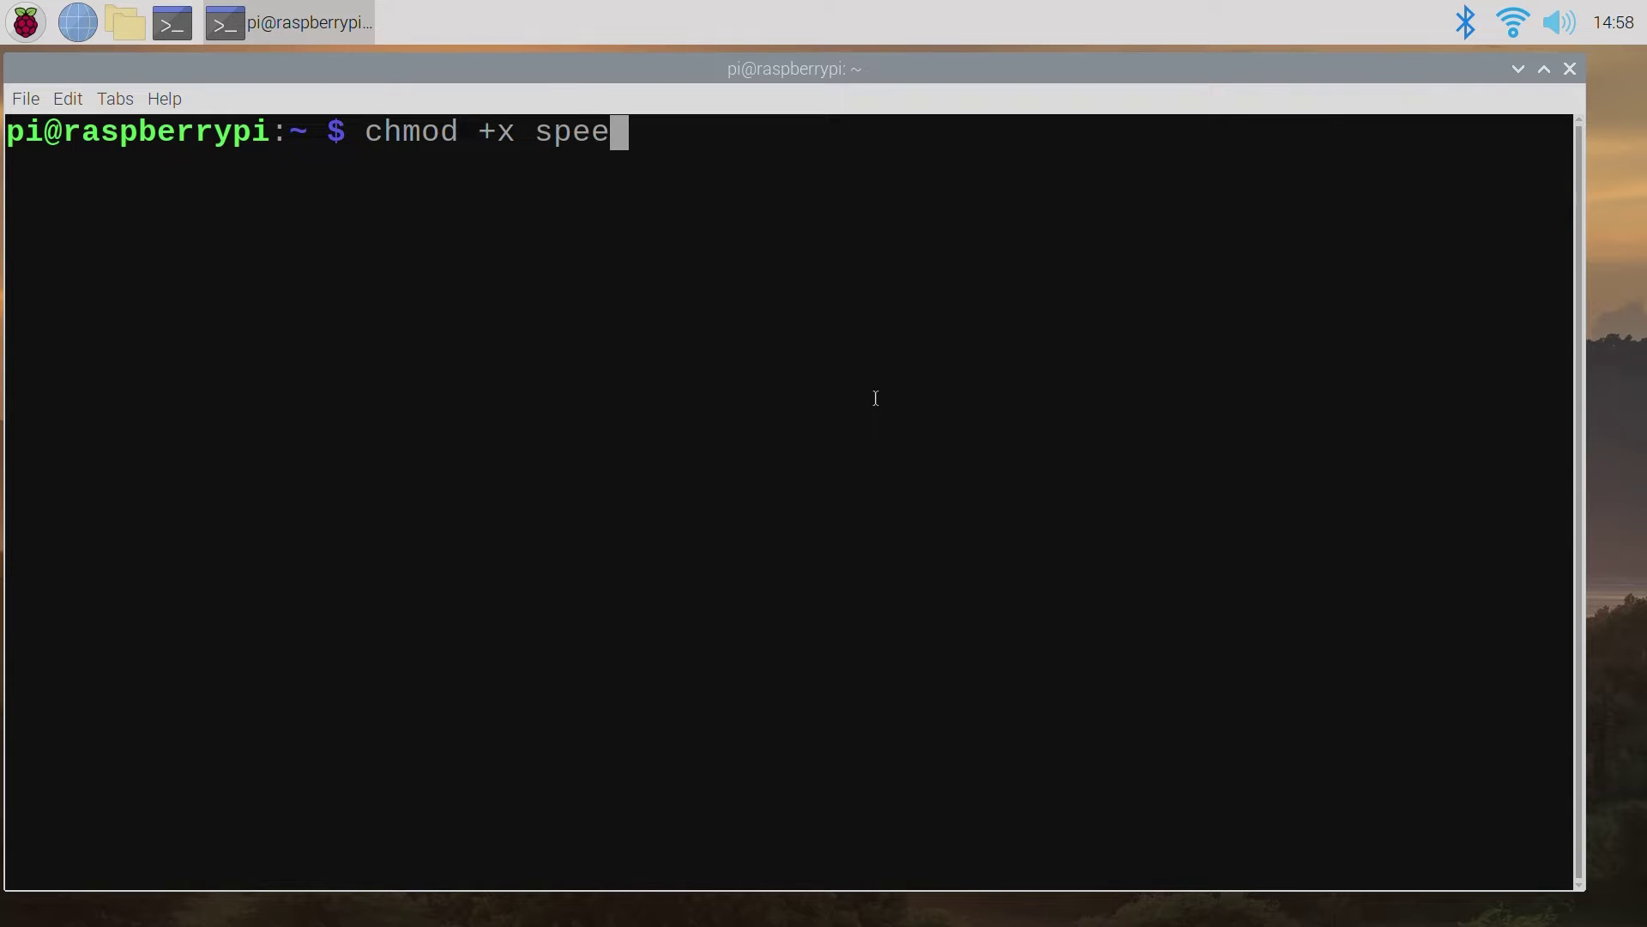
type("d-install.")
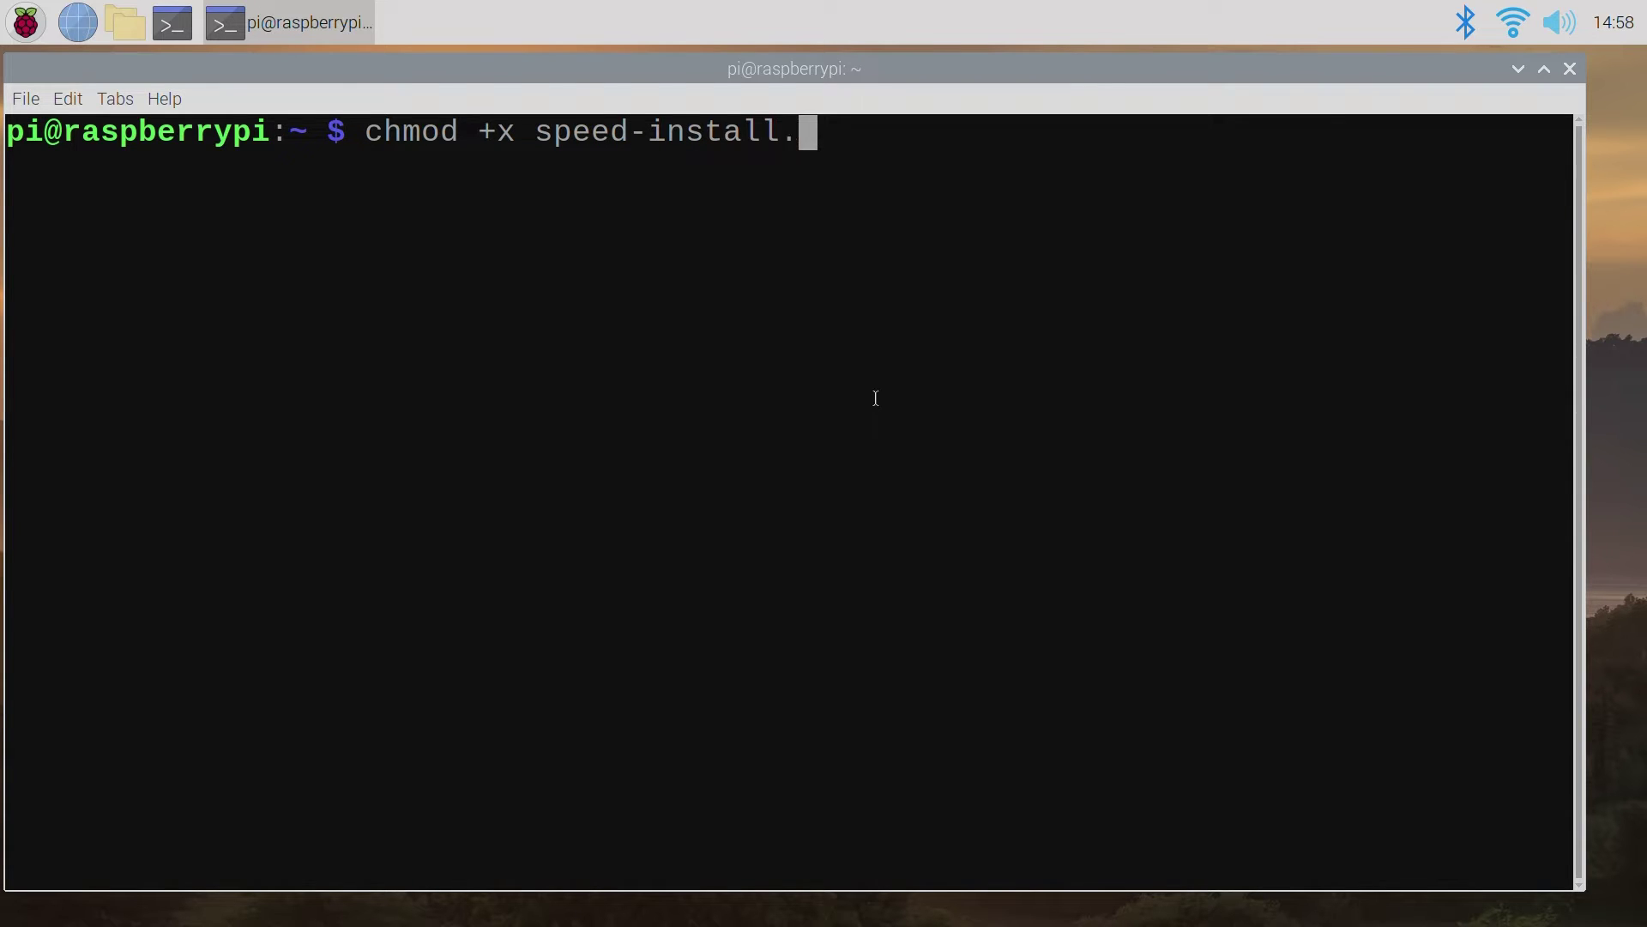
type("sh")
key("Return")
type("./speed-install.")
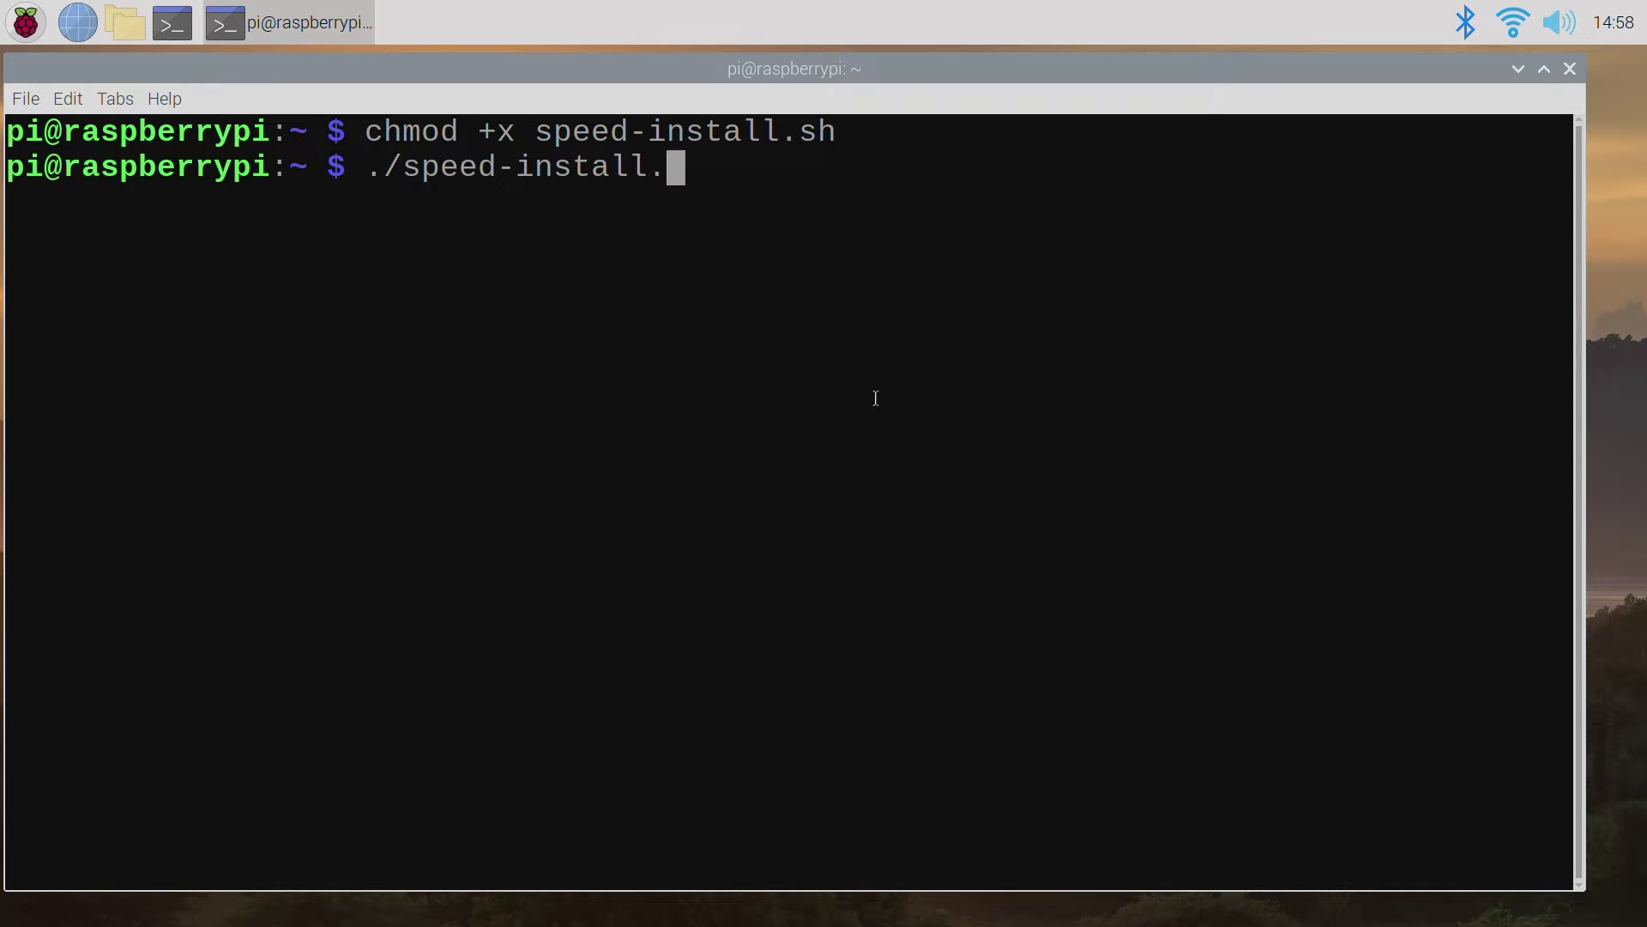
type("sh")
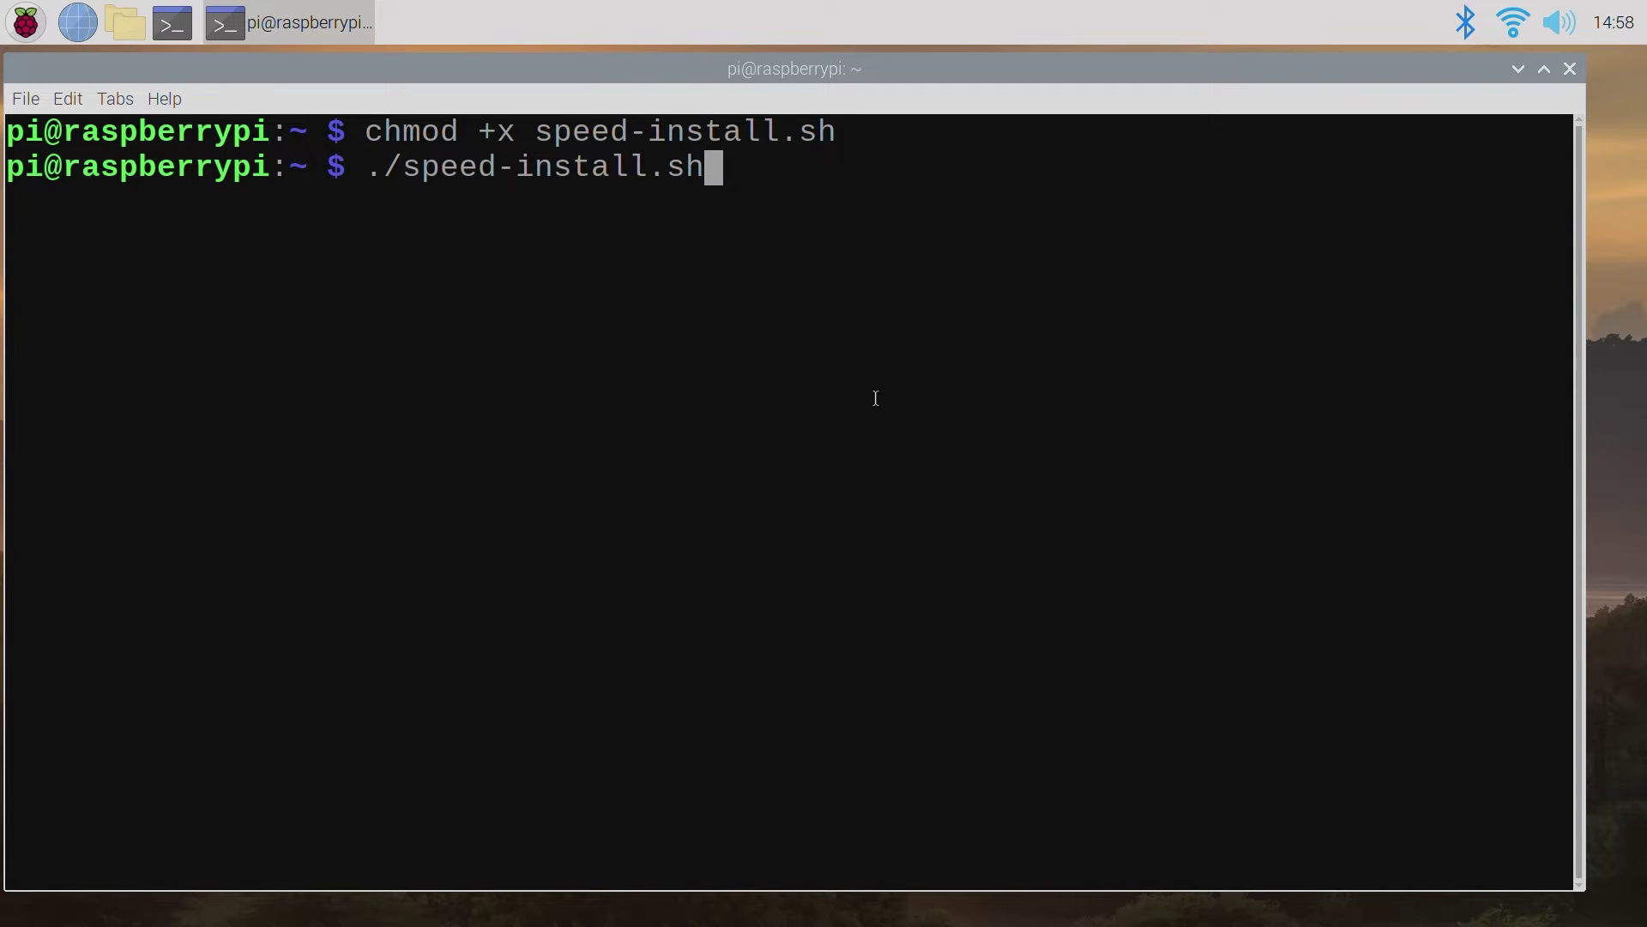
Step: Run ./speed-install.sh, then change into ~/speed-camera to launch menubox.sh
key("Return")
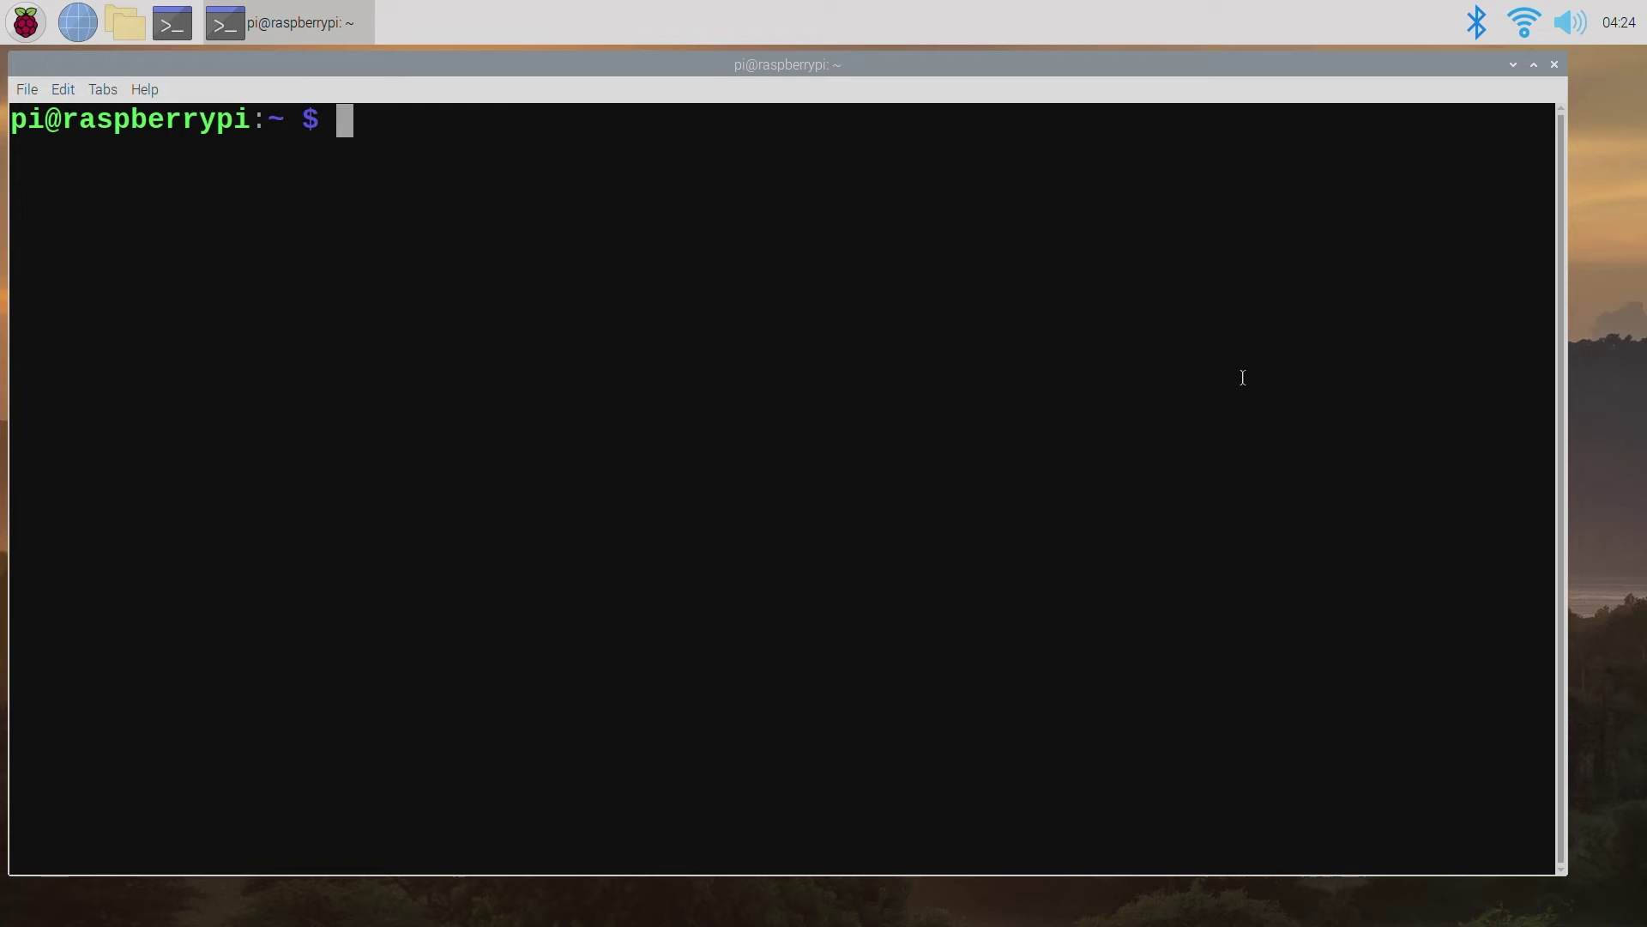
type("cd ~/speed-camera")
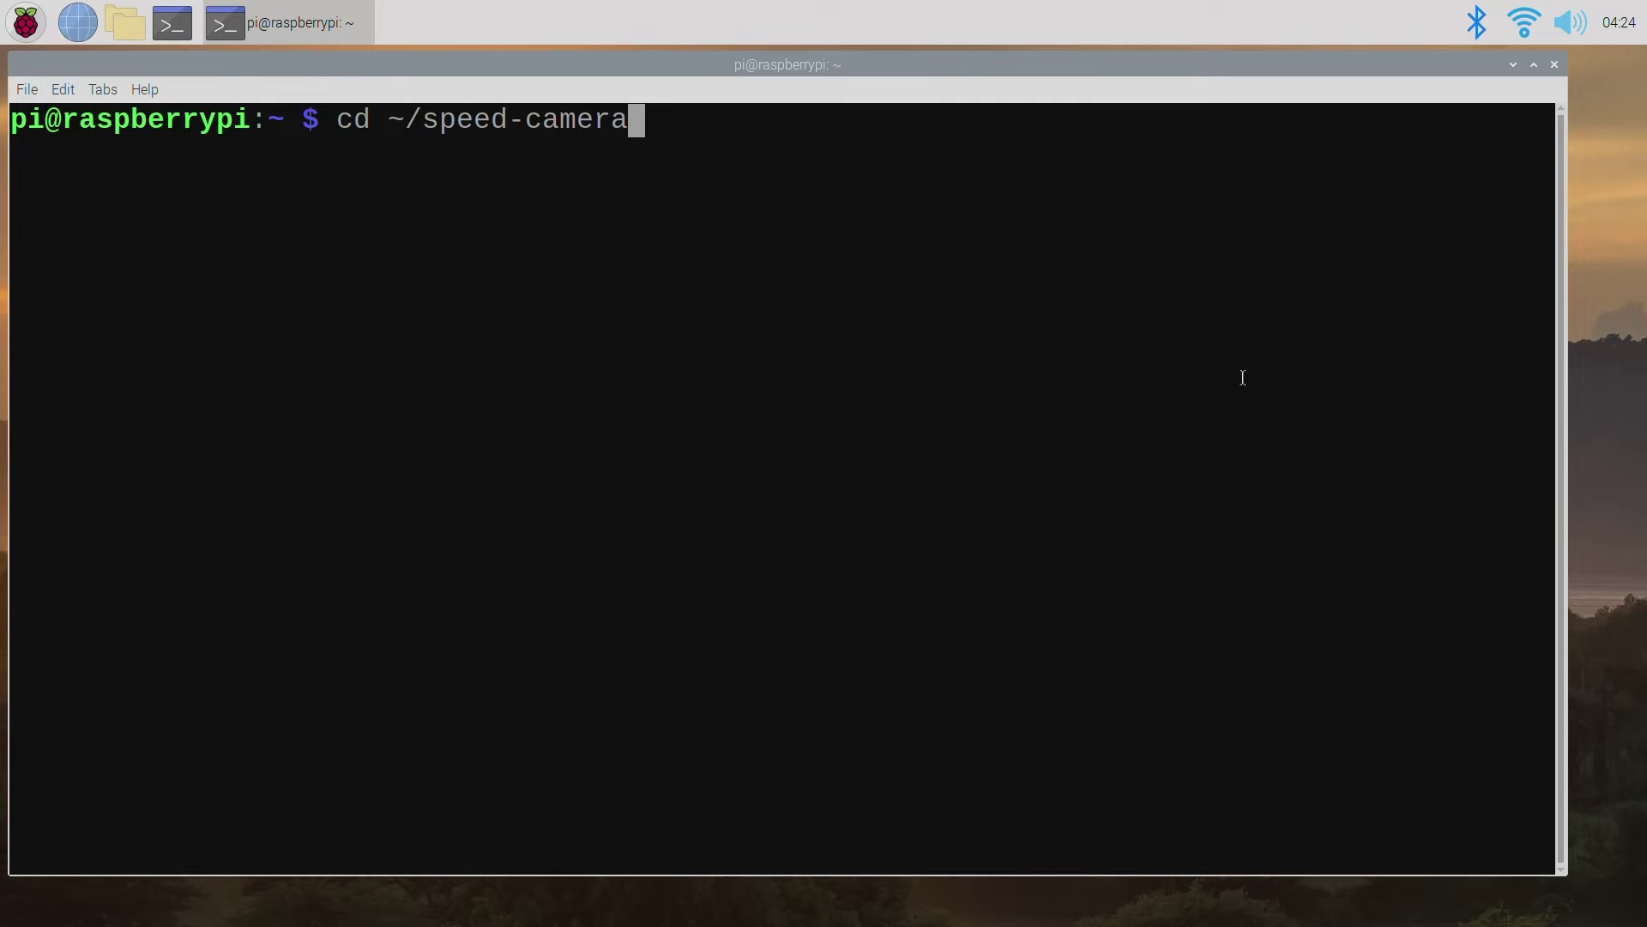
key("Return")
type("./menubox.sh")
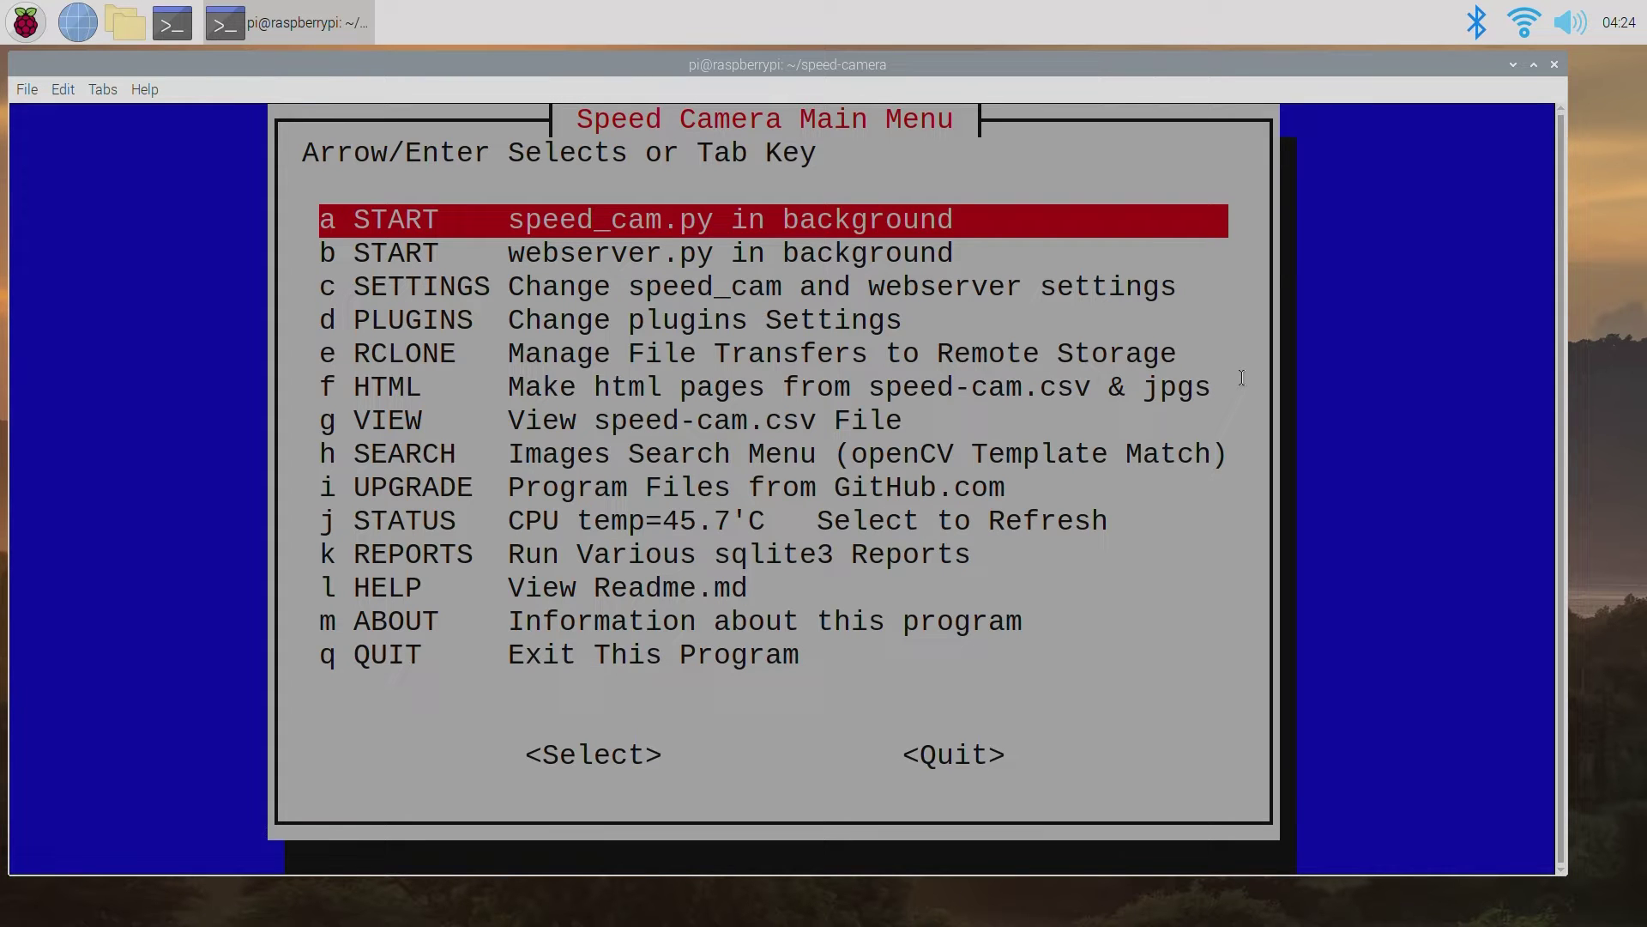
Step: From menubox, start the webserver at 172.17.0.1:8080 and then speed_cam.py, both in the background
key("Down")
key("Return")
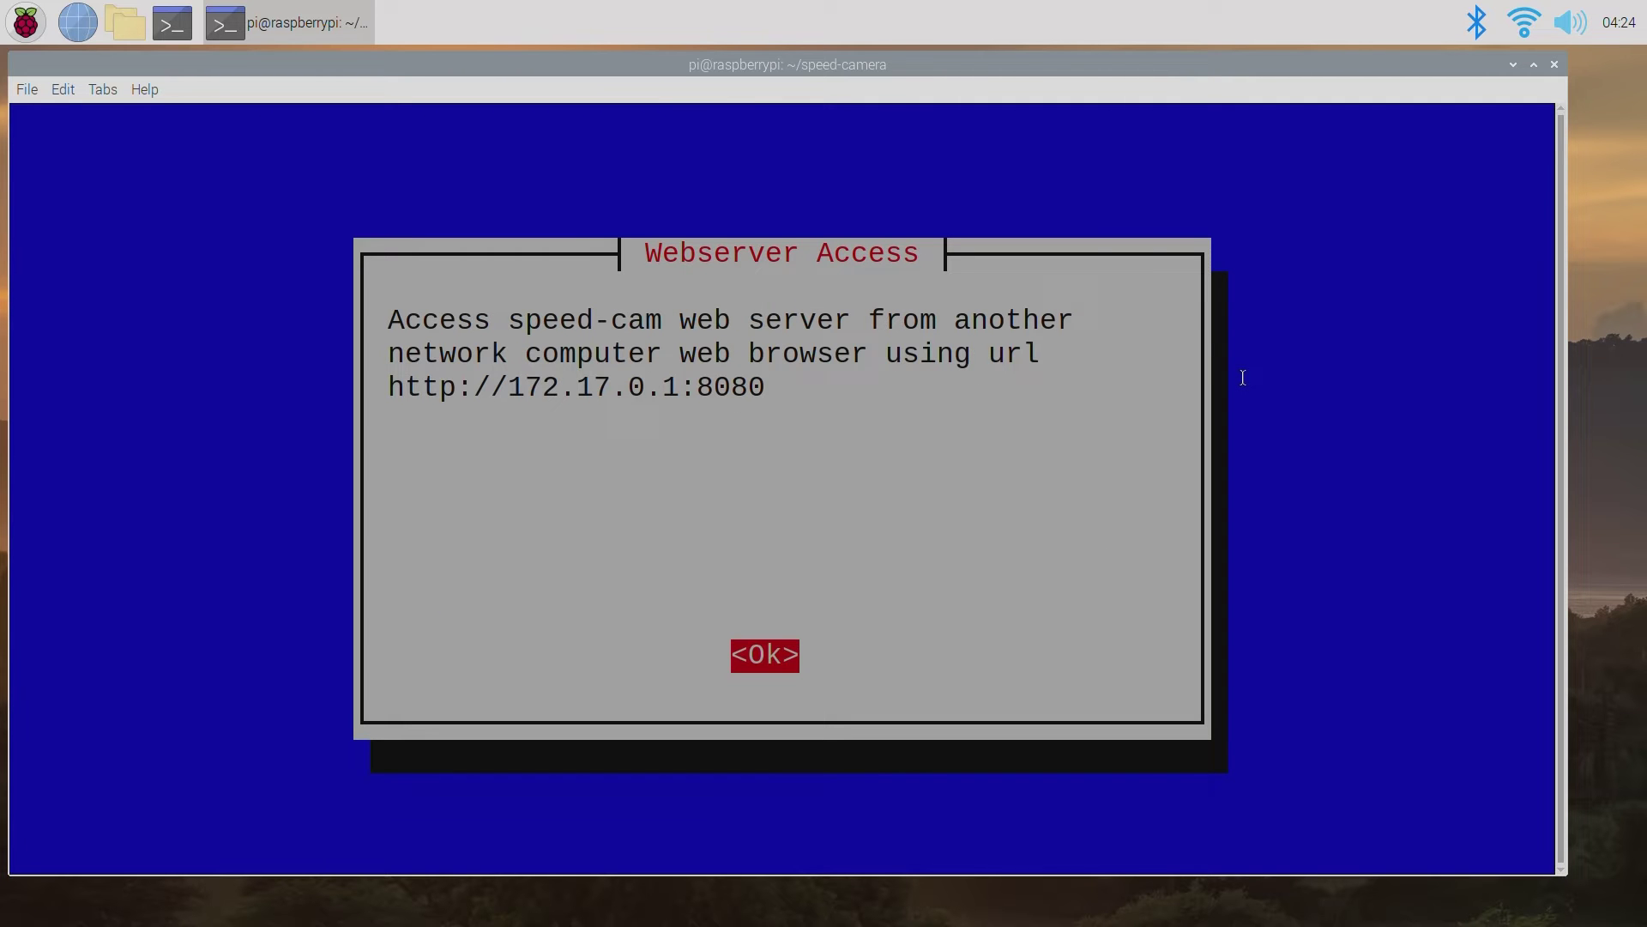
key("Return")
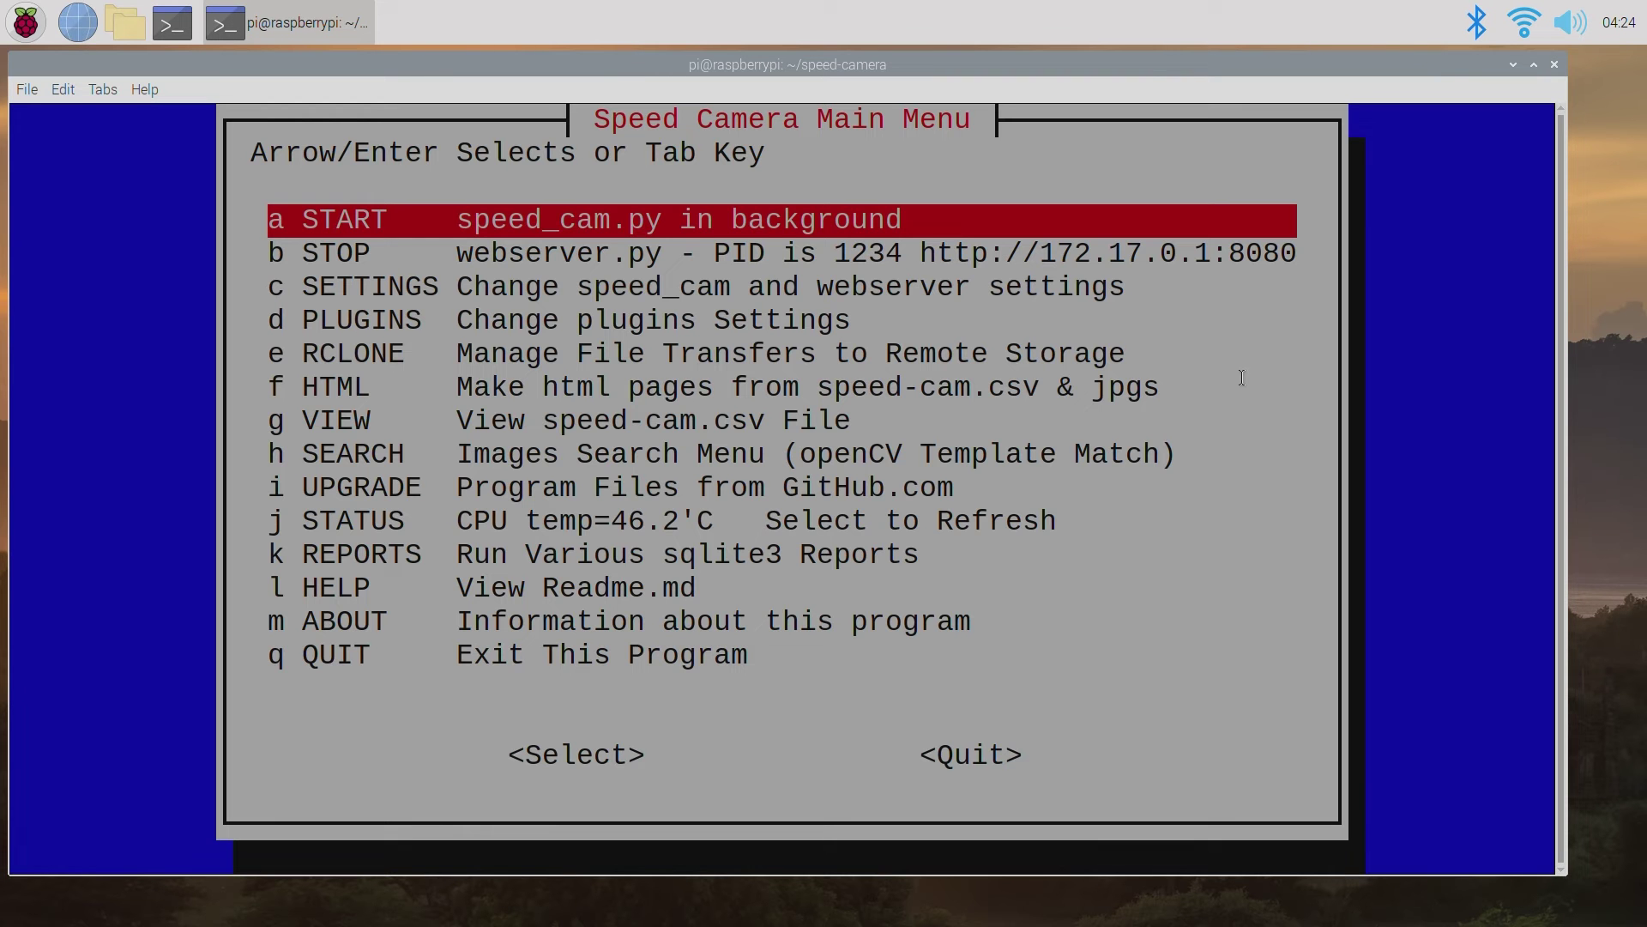
key("Return")
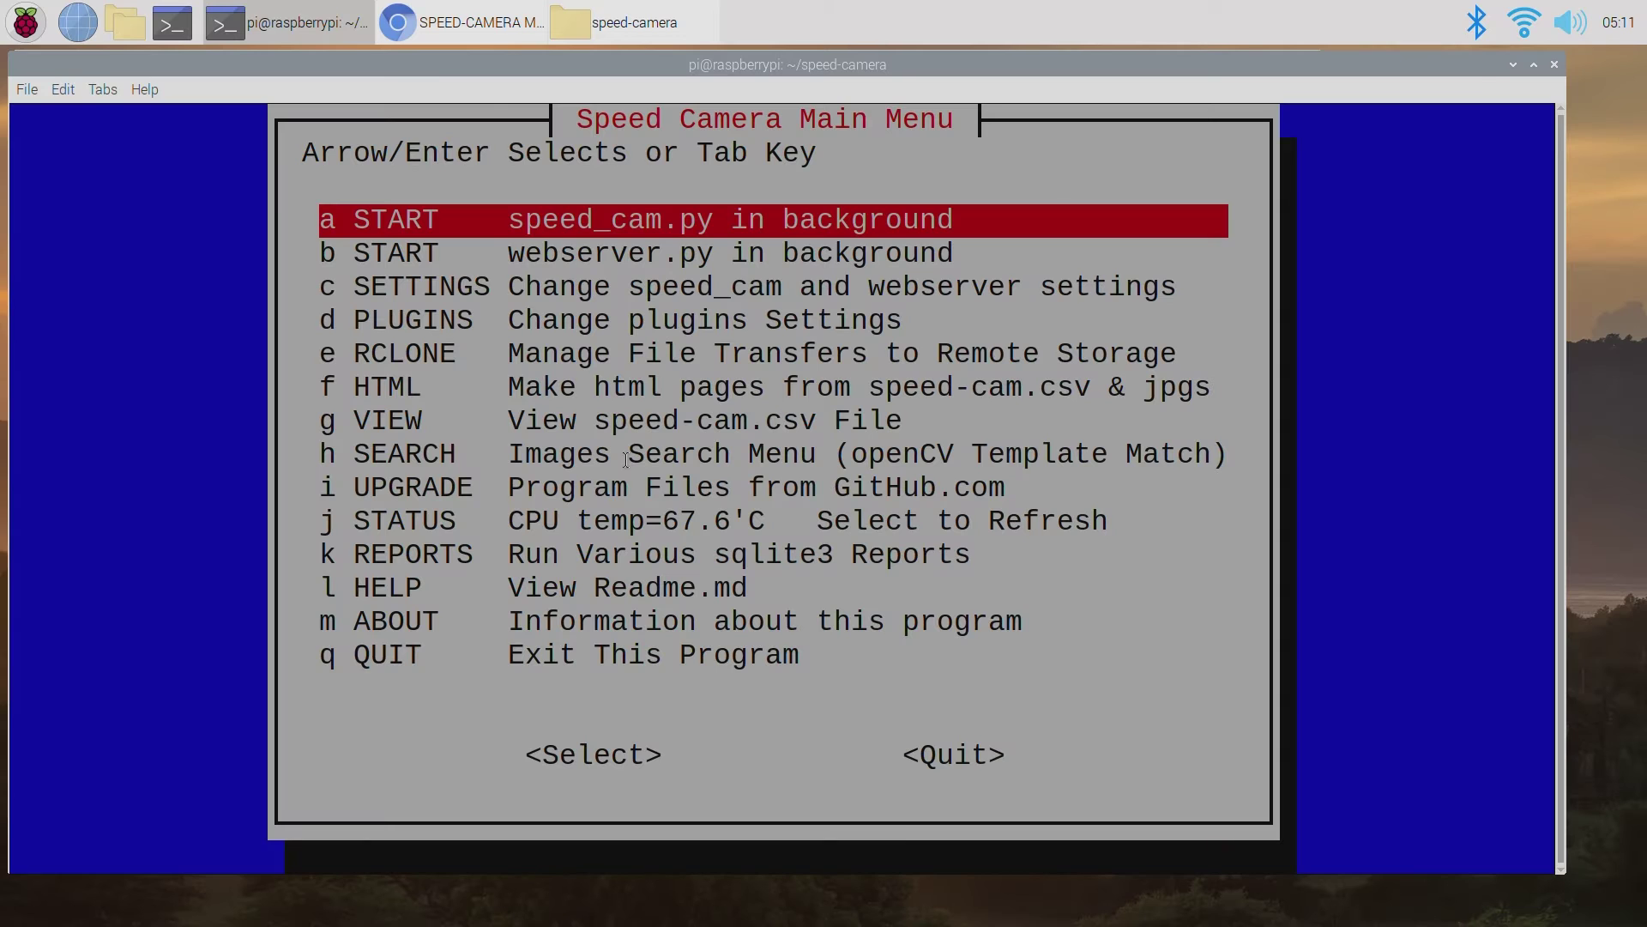
Step: Choose 'EDIT nano config.py for speed_cam & webserver' from the Settings Menu
key("Down")
key("Down")
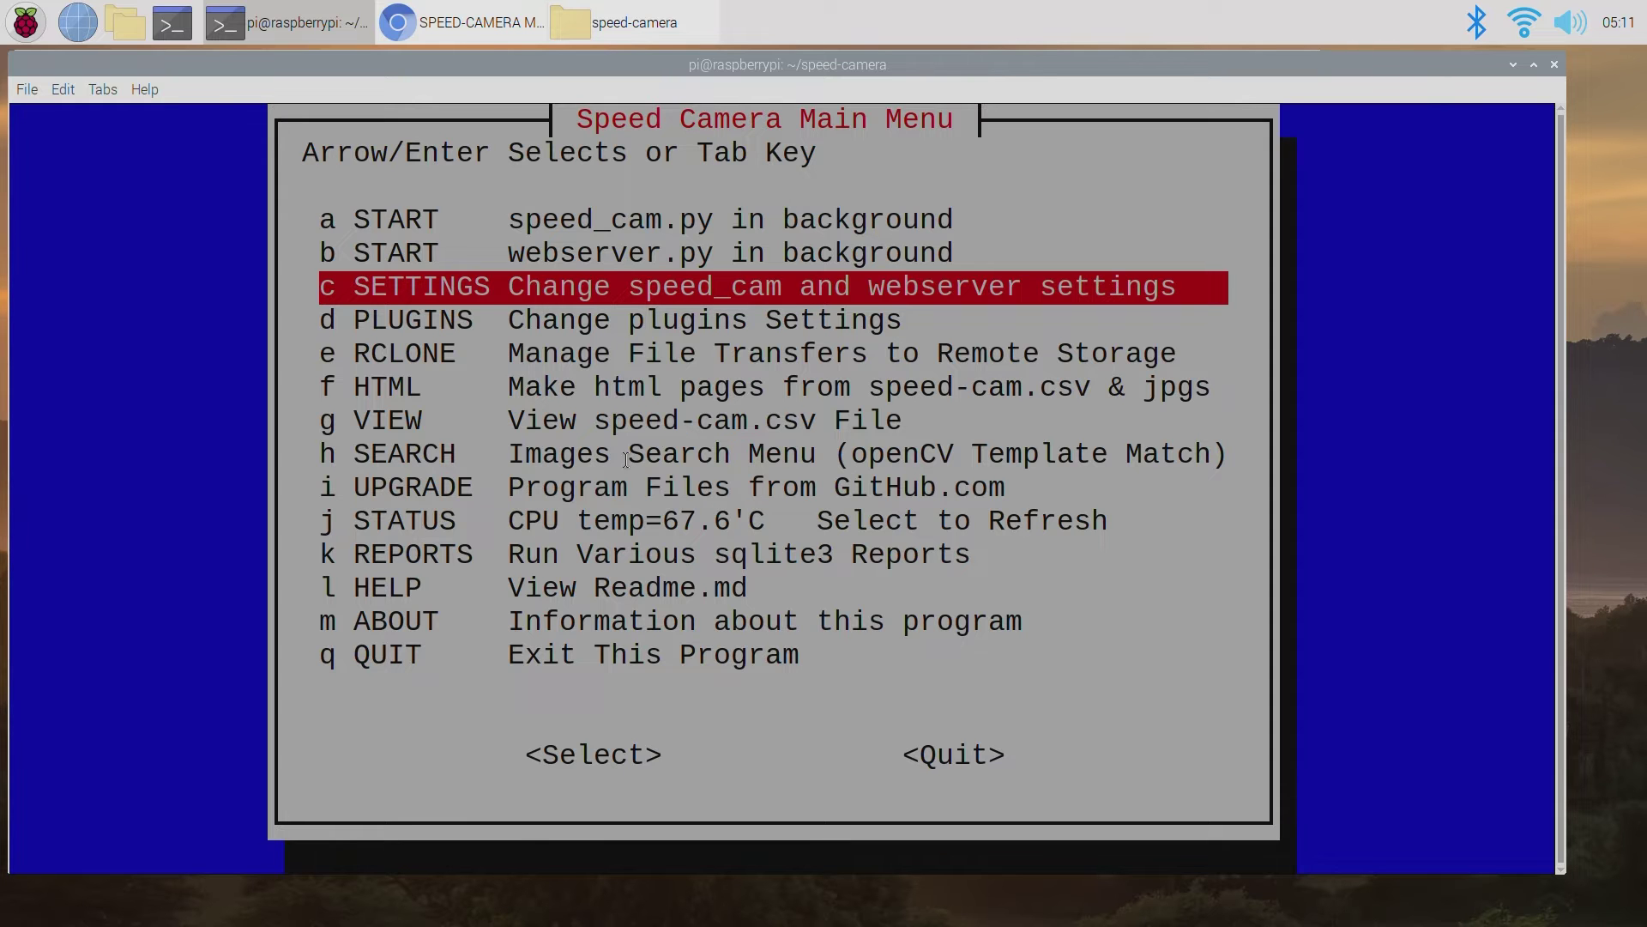
key("Return")
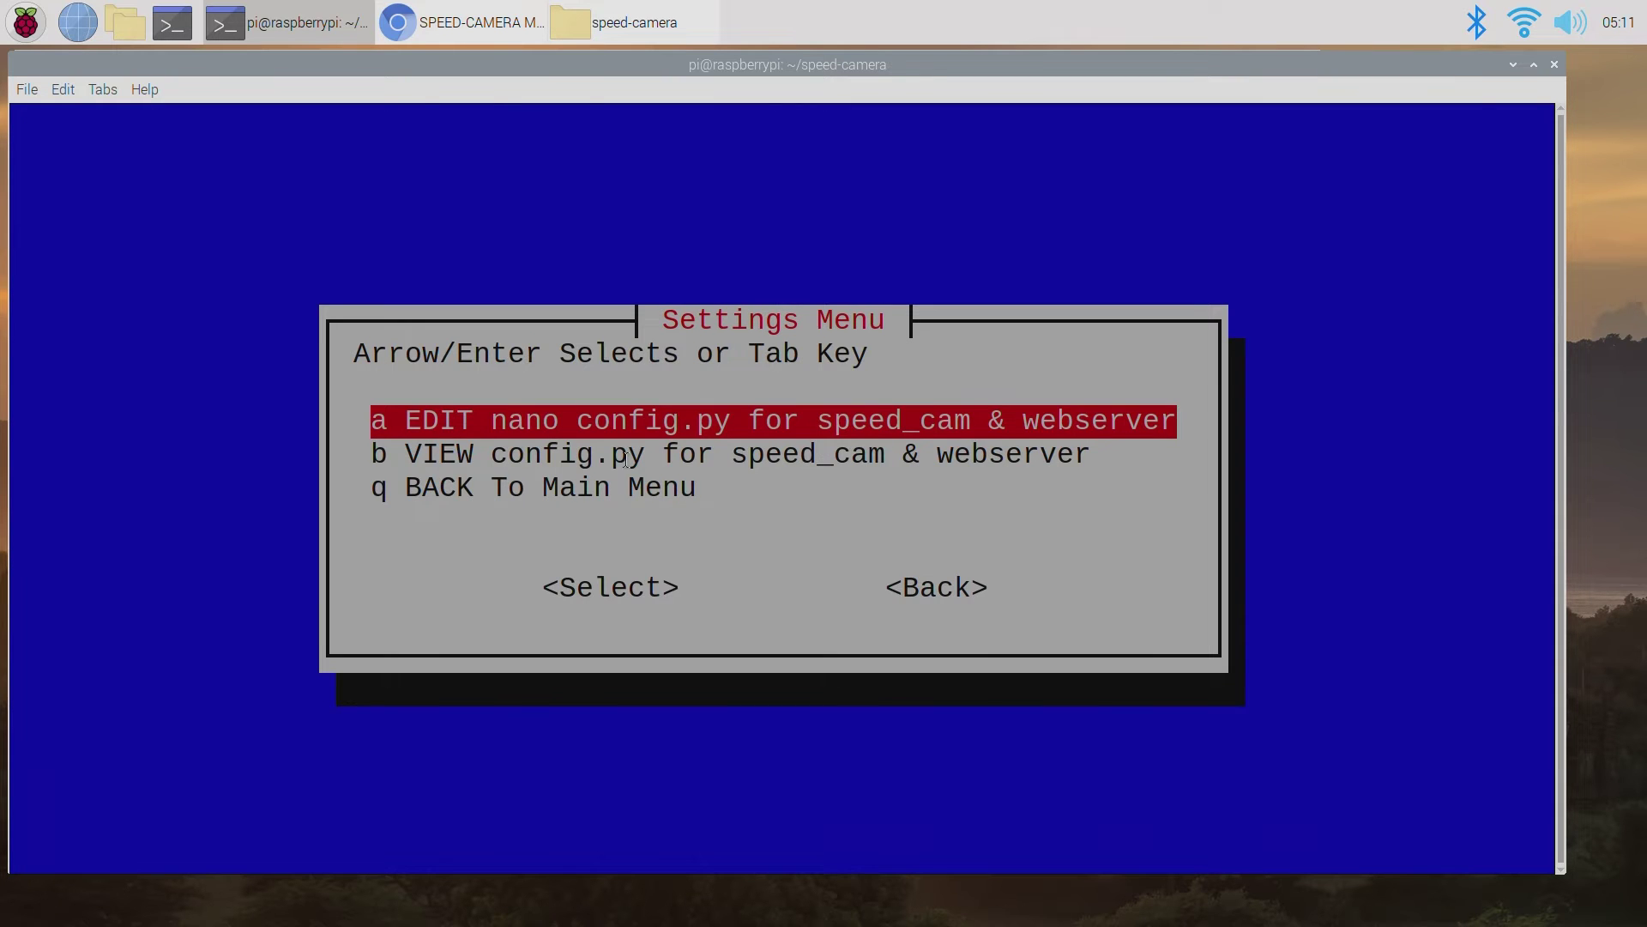
key("Return")
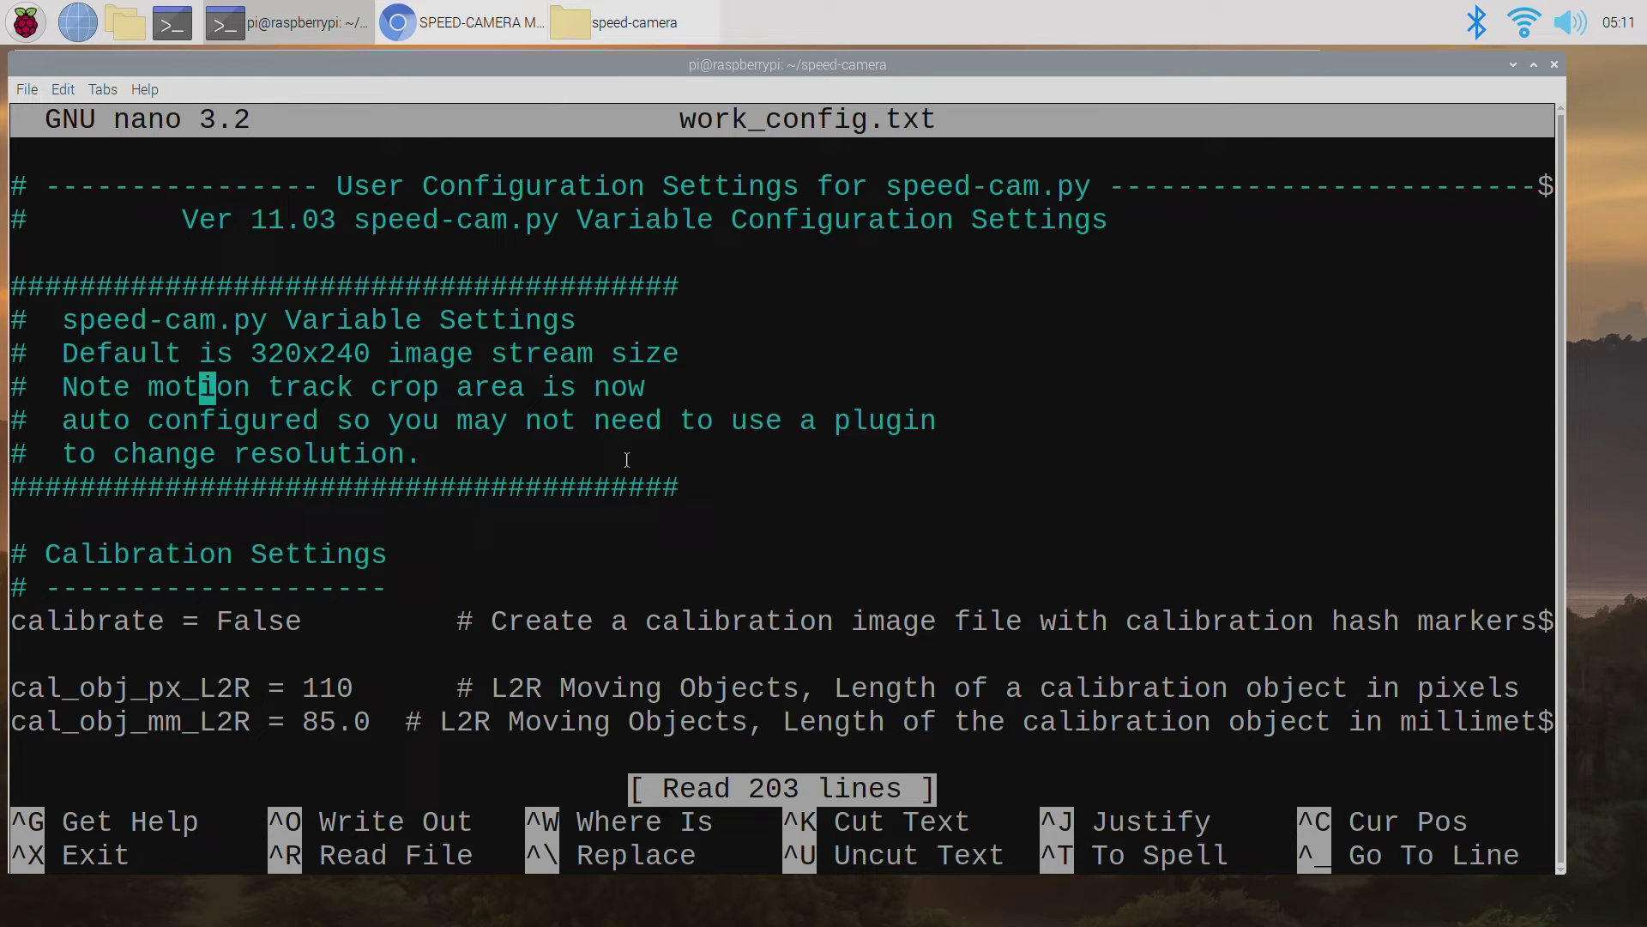
Step: Change gui_window_on from False to True and erase gui_show_camera's False value
key("Right")
key("Right")
key("Right")
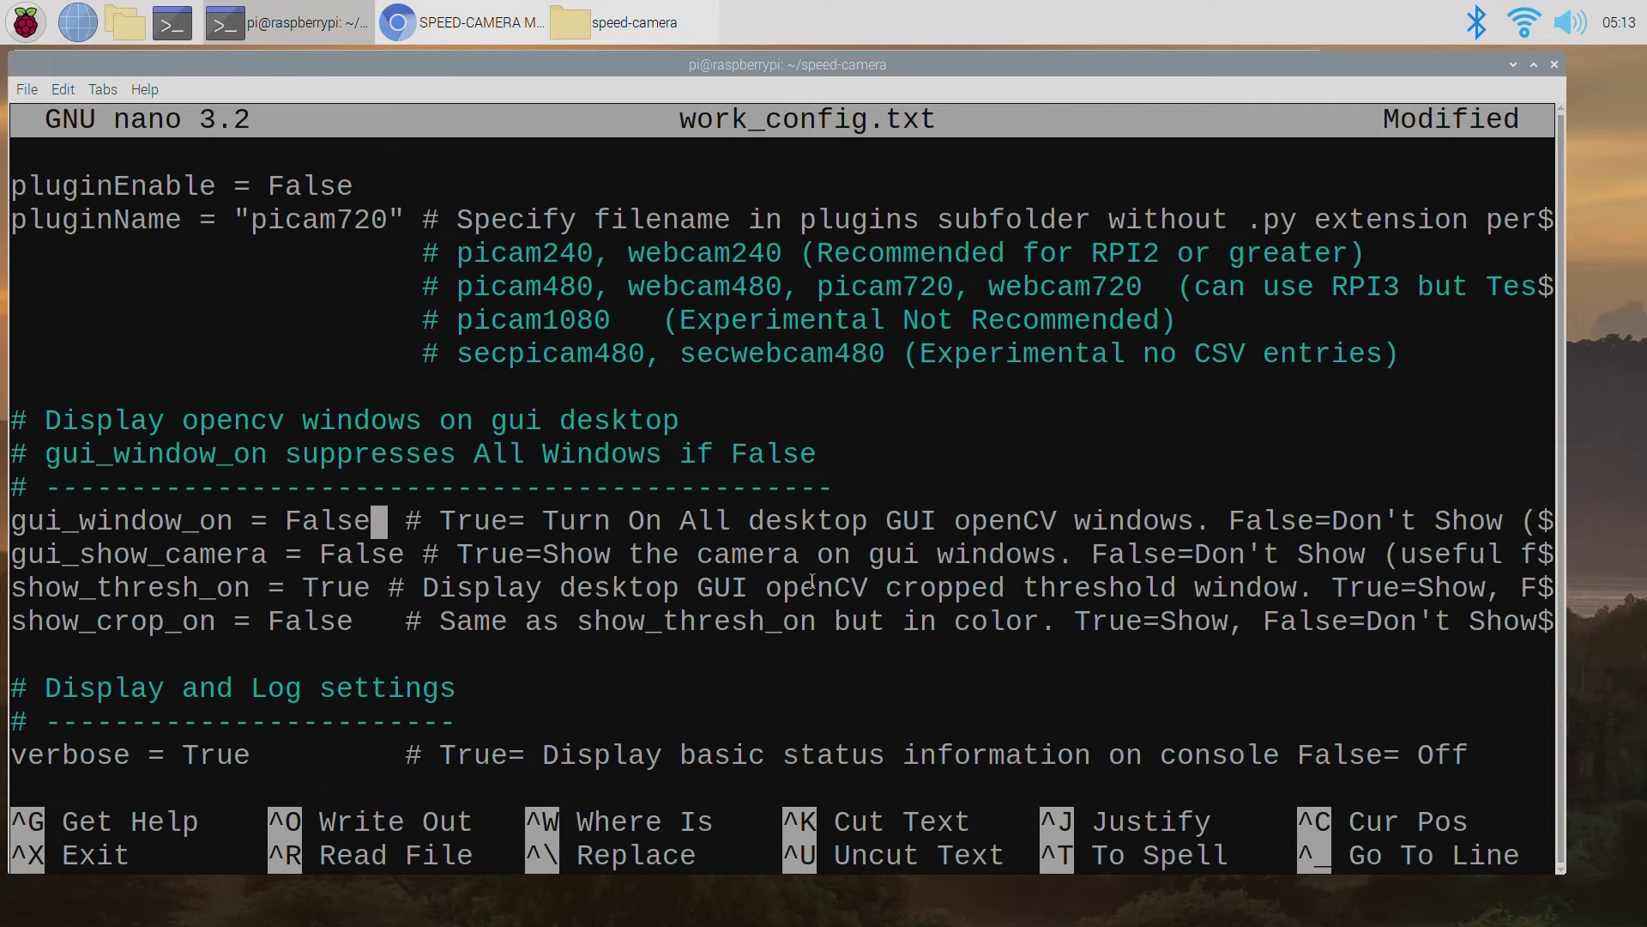
key("BackSpace")
key("BackSpace")
key("BackSpace")
key("BackSpace")
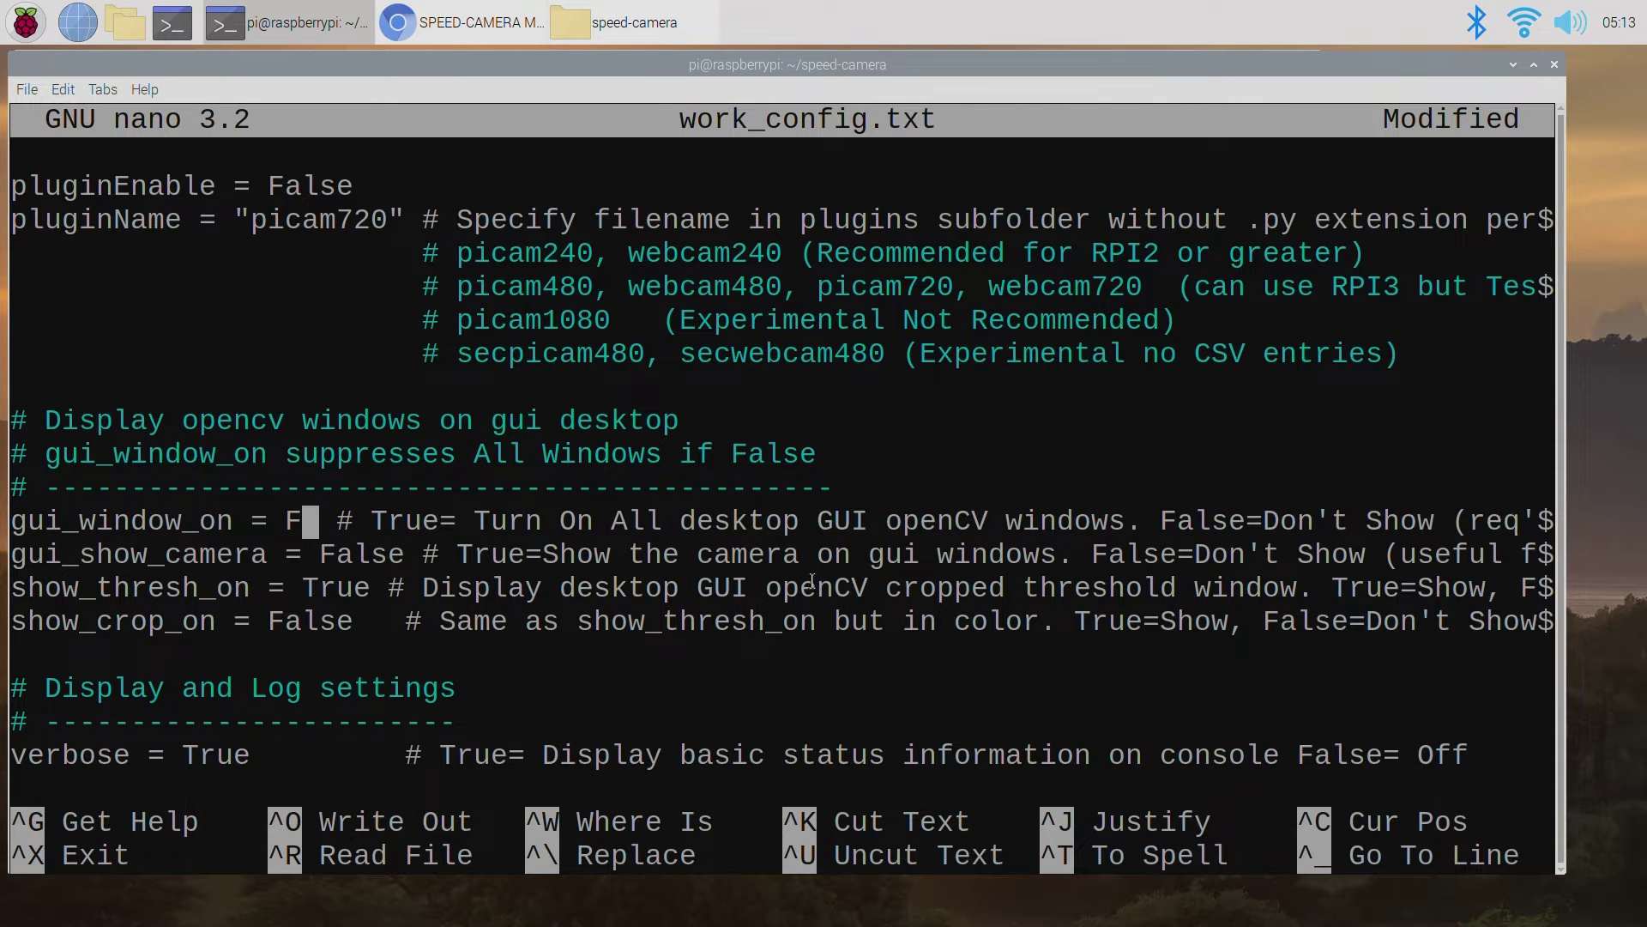
key("BackSpace")
type("T")
type("rue")
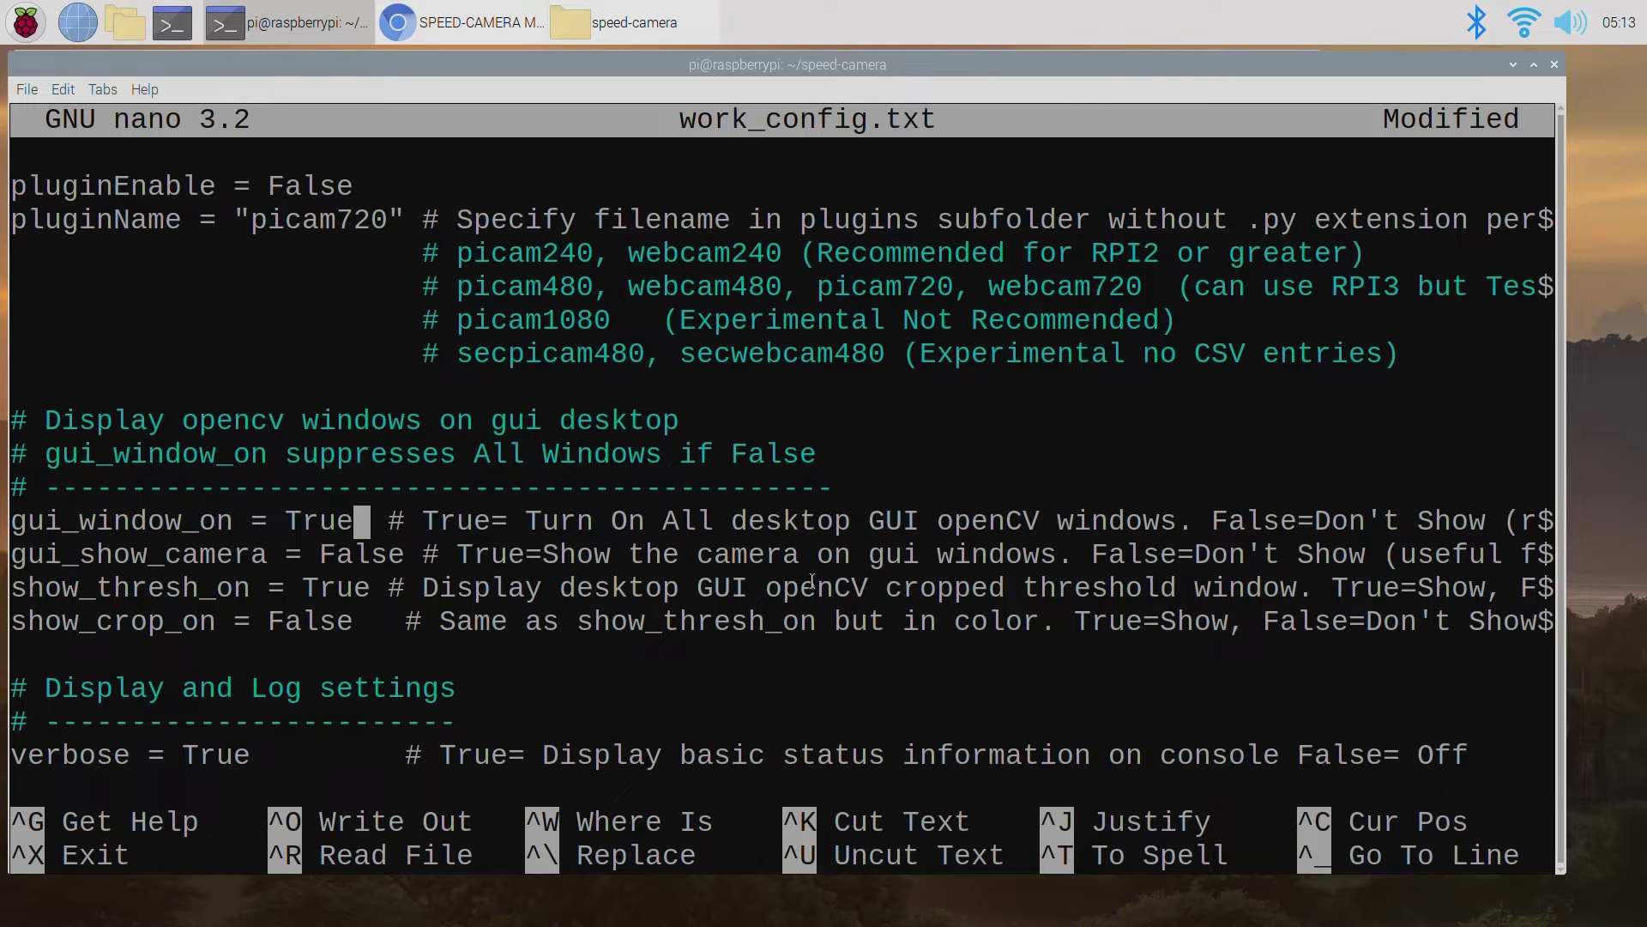
key("Right")
key("BackSpace")
key("BackSpace")
key("BackSpace")
key("BackSpace")
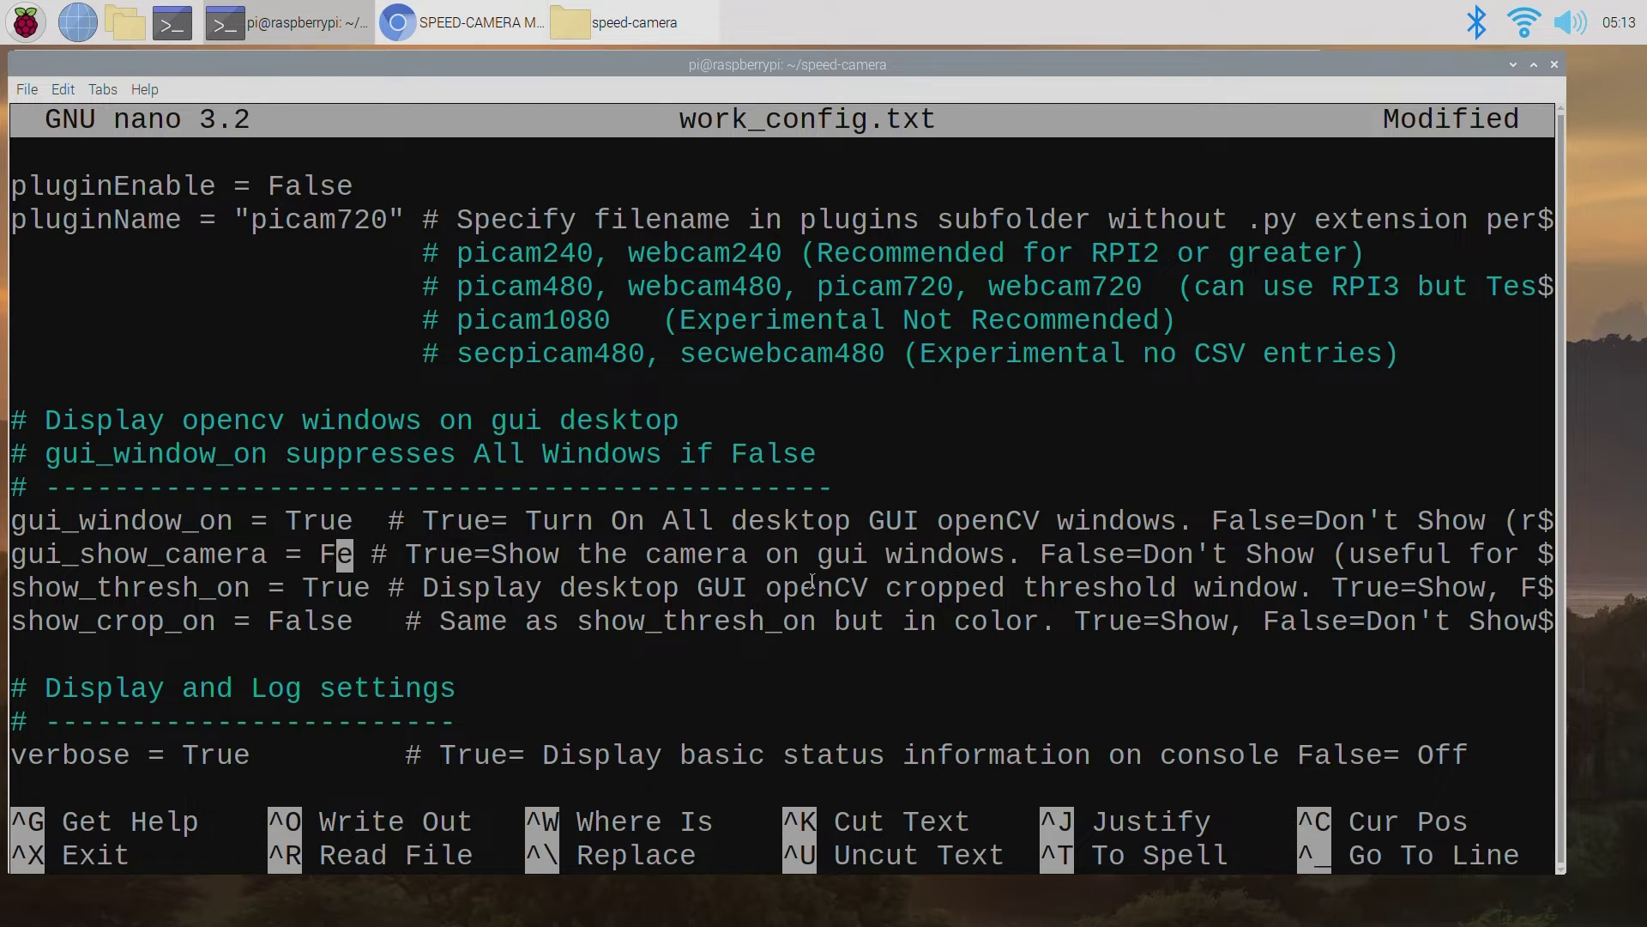
key("BackSpace")
type("True")
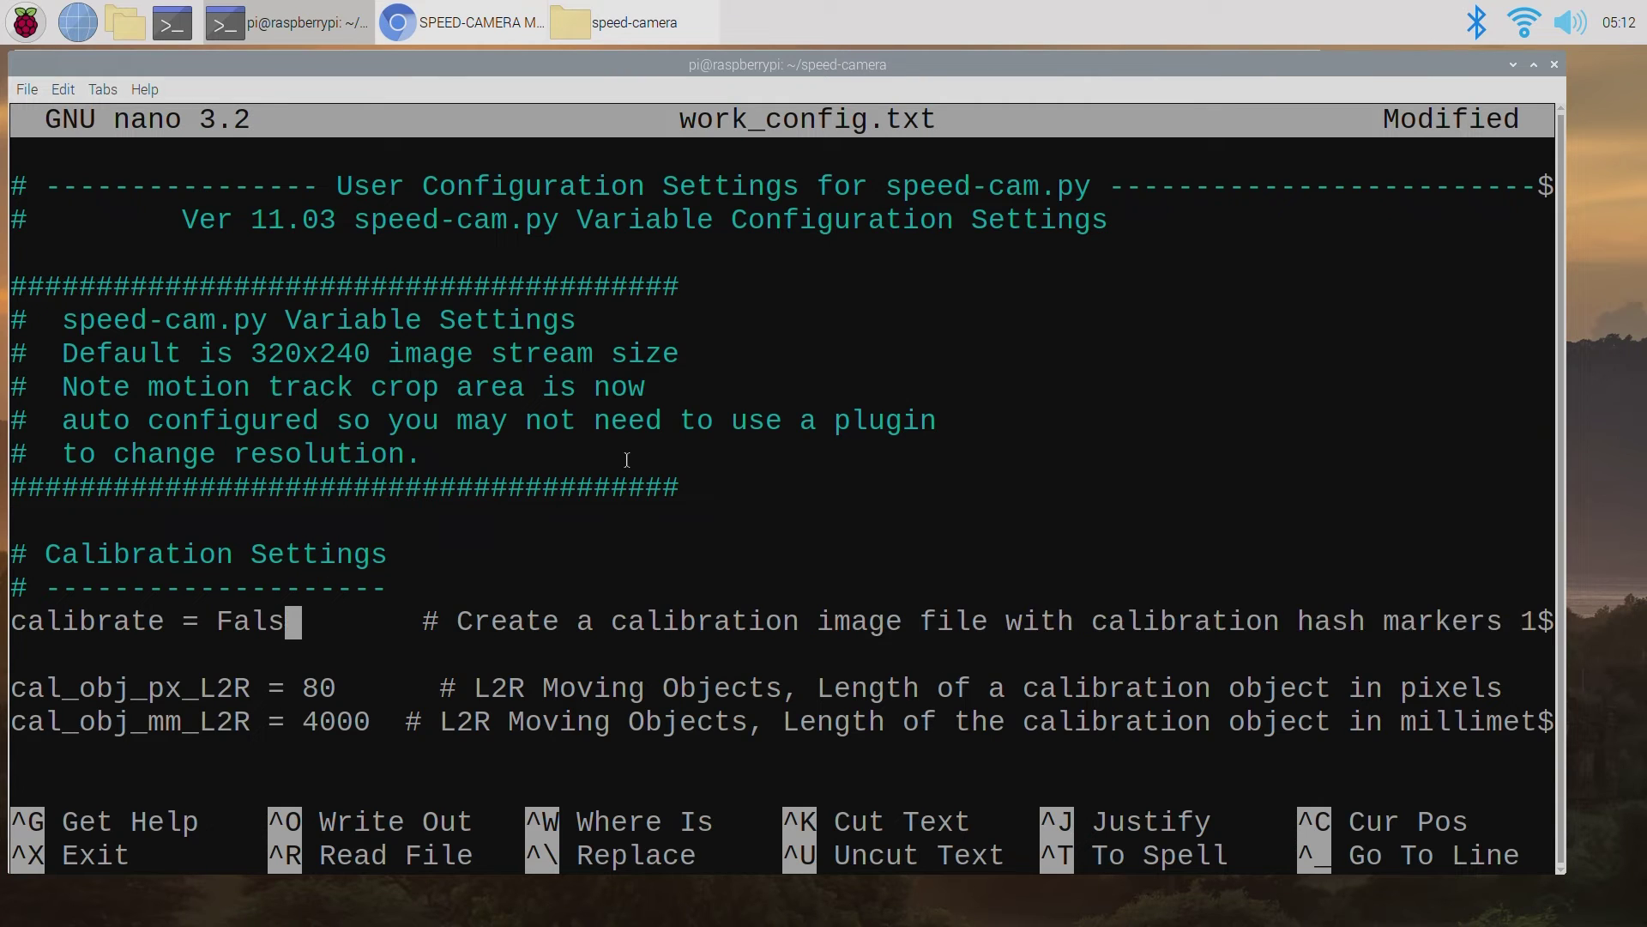
key("BackSpace")
key("BackSpace")
key("BackSpace")
key("BackSpace")
type("T")
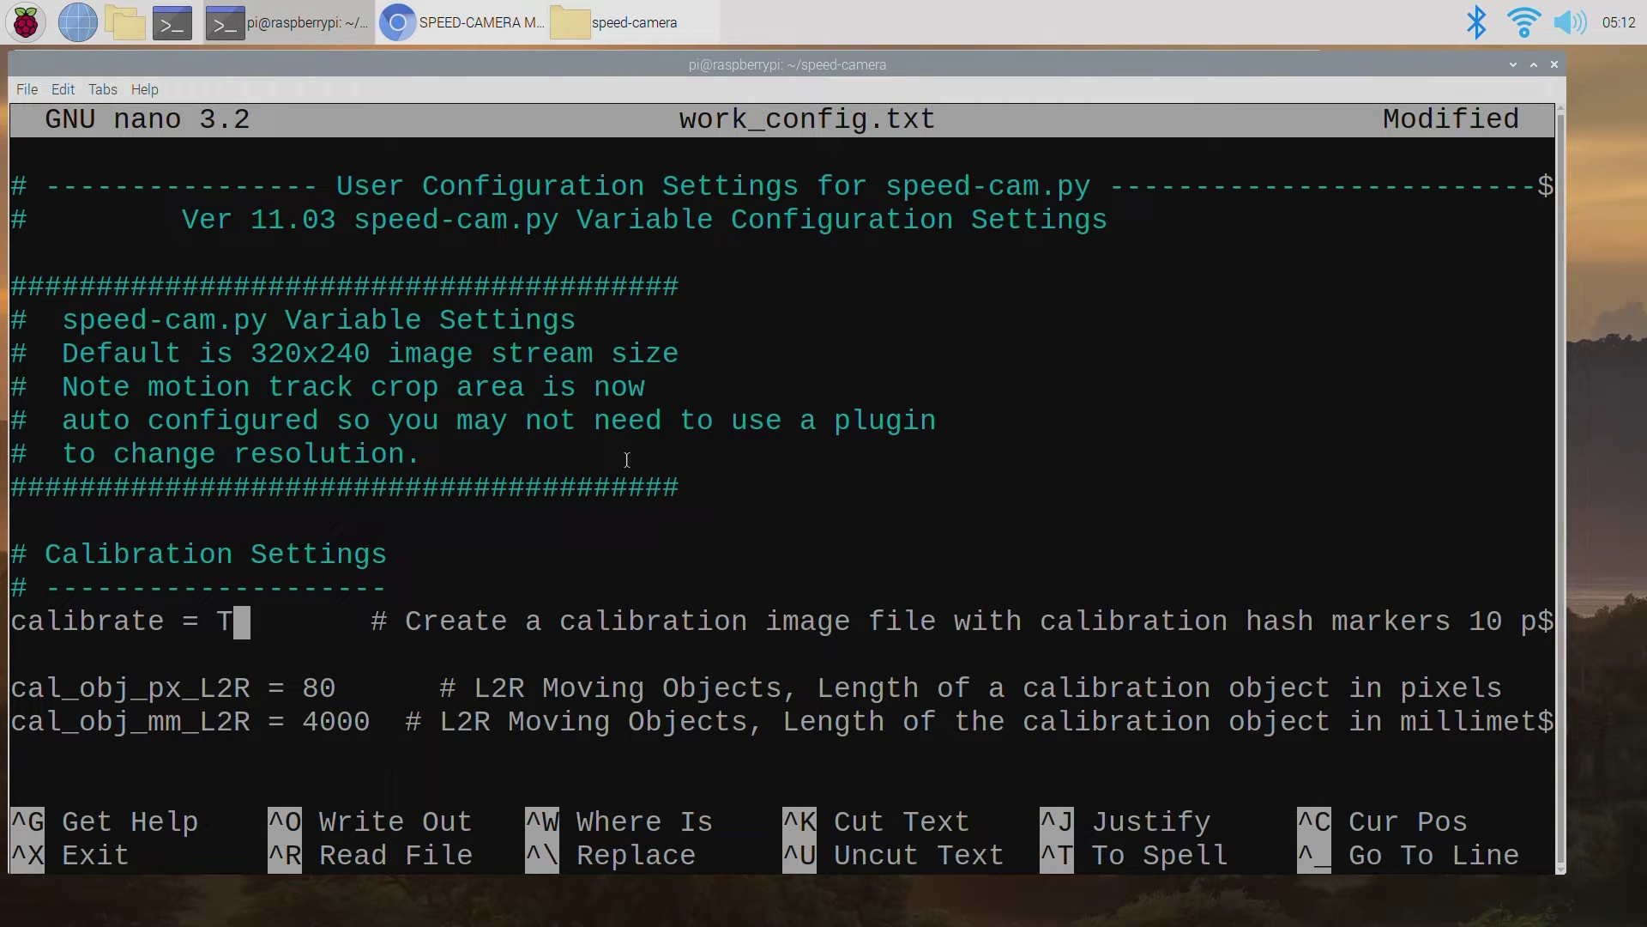
type("rue")
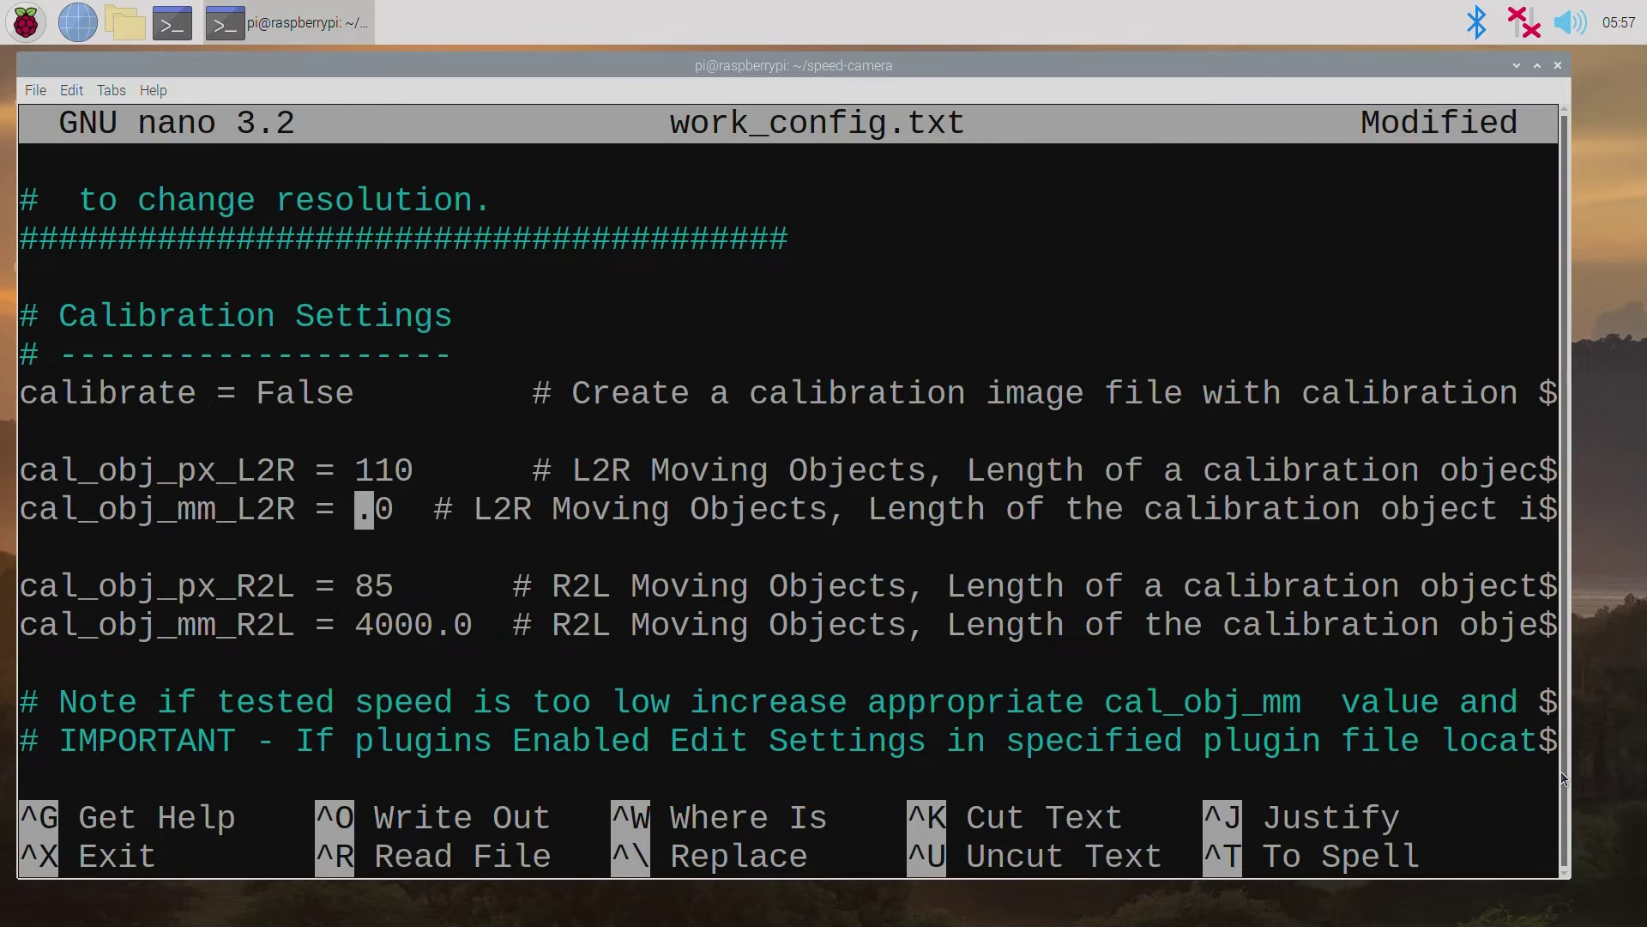
type("85")
Step: Set cal_obj_px_L2R/R2L to 110 and cal_obj_mm_L2R/R2L to 85.0
key("Down")
key("Down")
key("BackSpace")
key("BackSpace")
type("110")
key("Down")
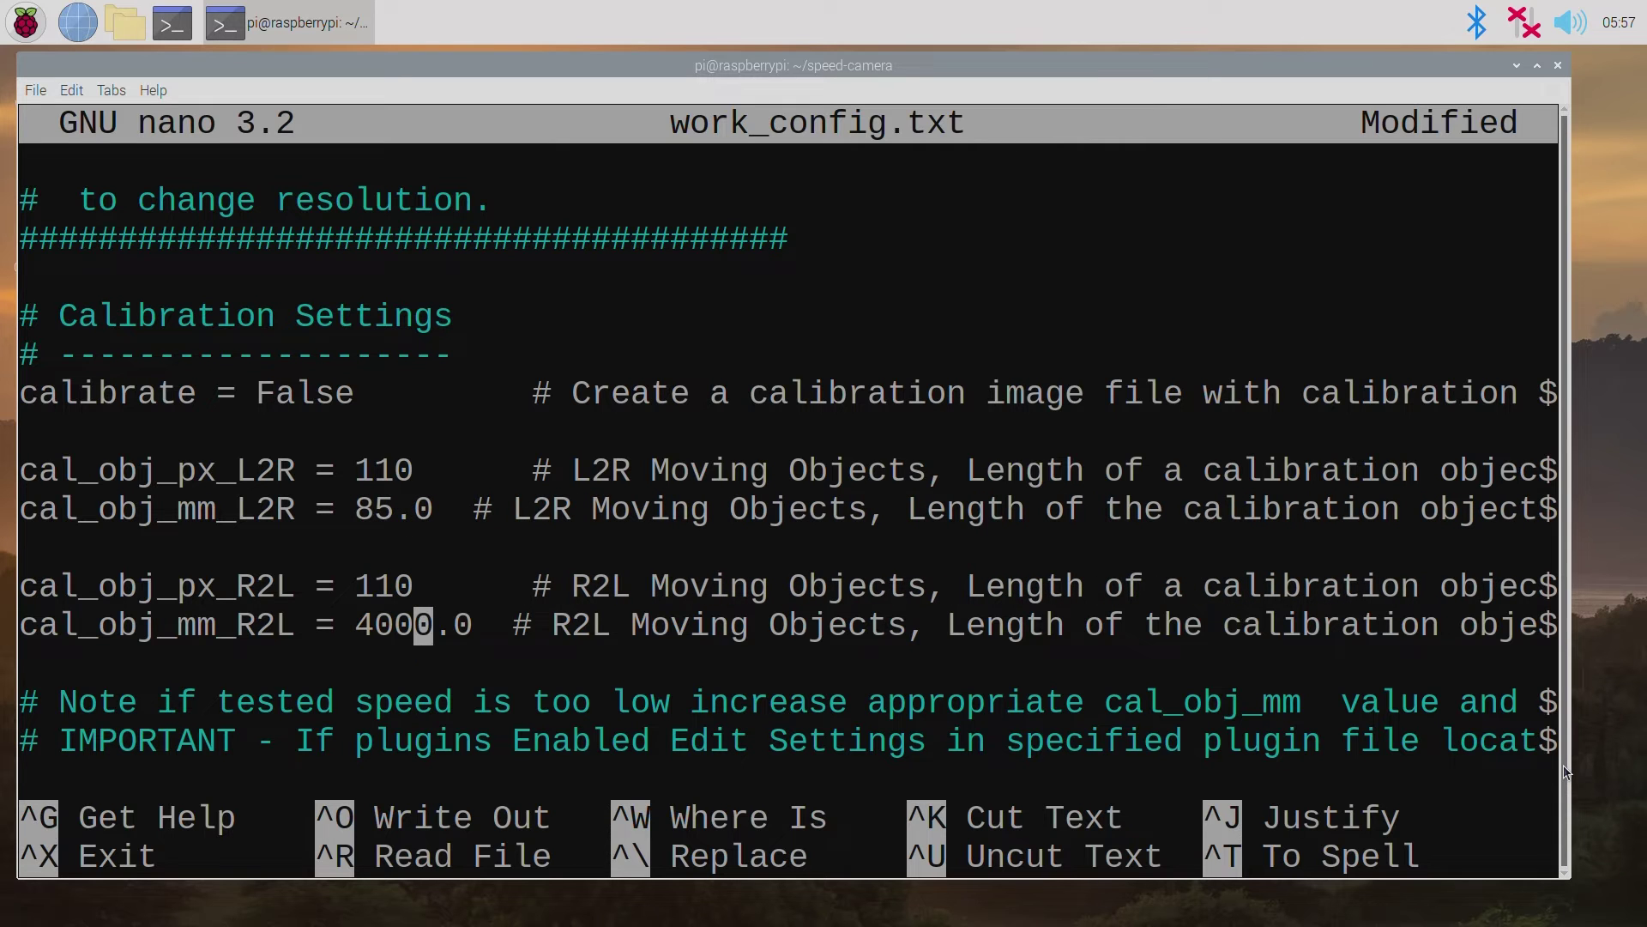
key("BackSpace")
key("BackSpace")
key("BackSpace")
type("85")
key("Delete")
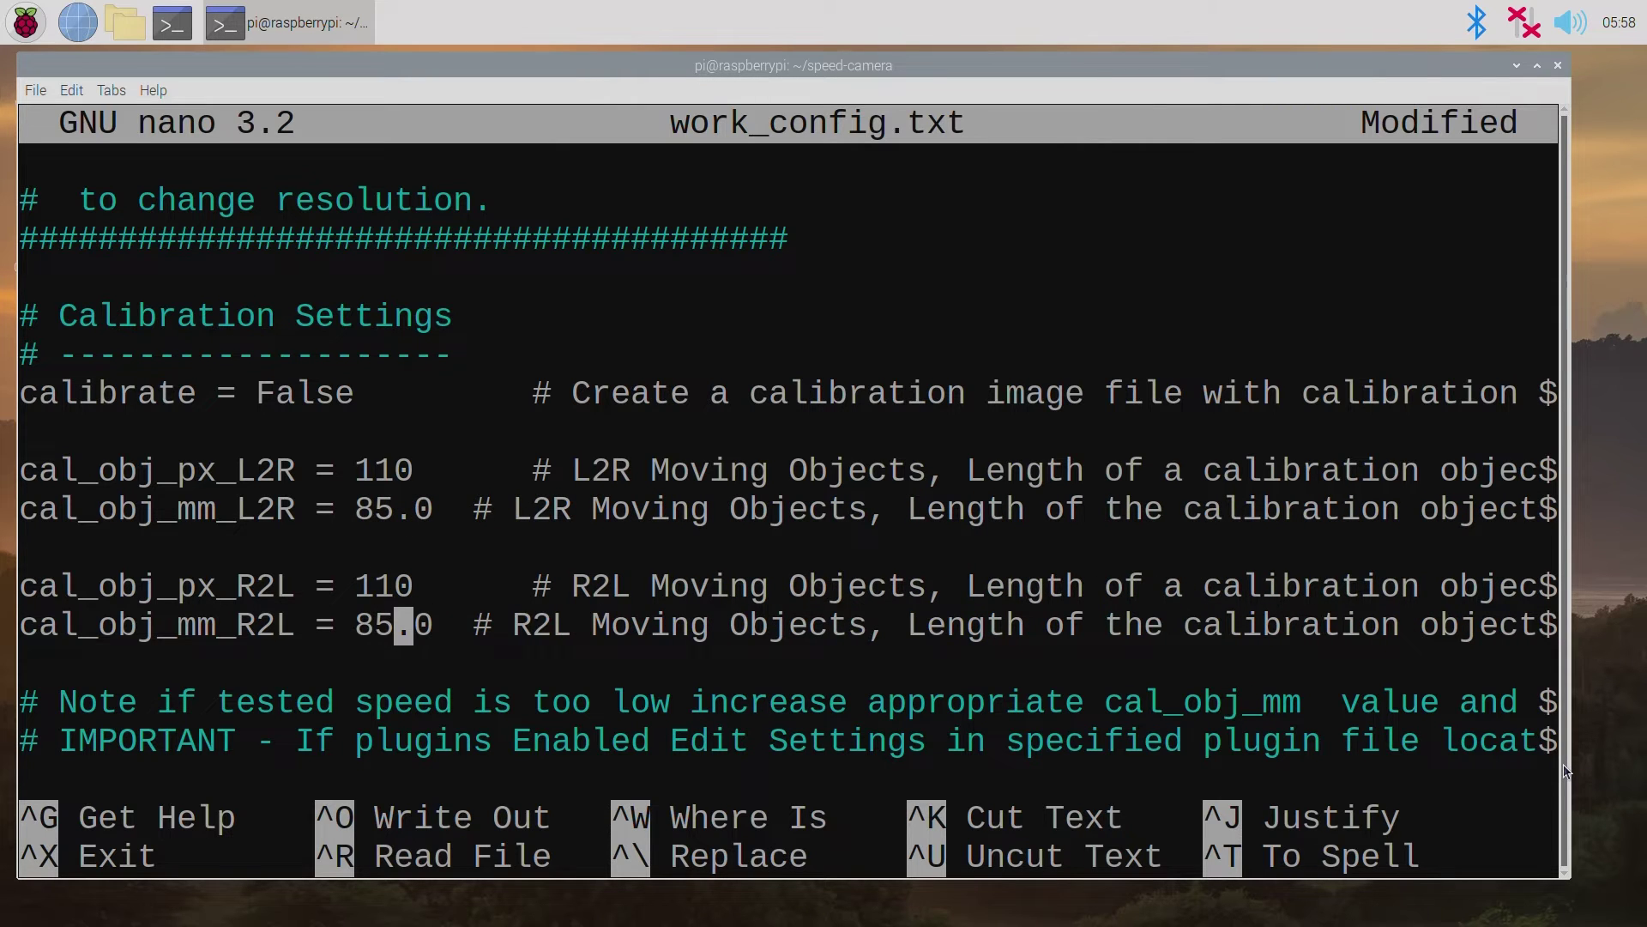
Step: Save work_config.txt under its current name and exit nano
key("ctrl+x")
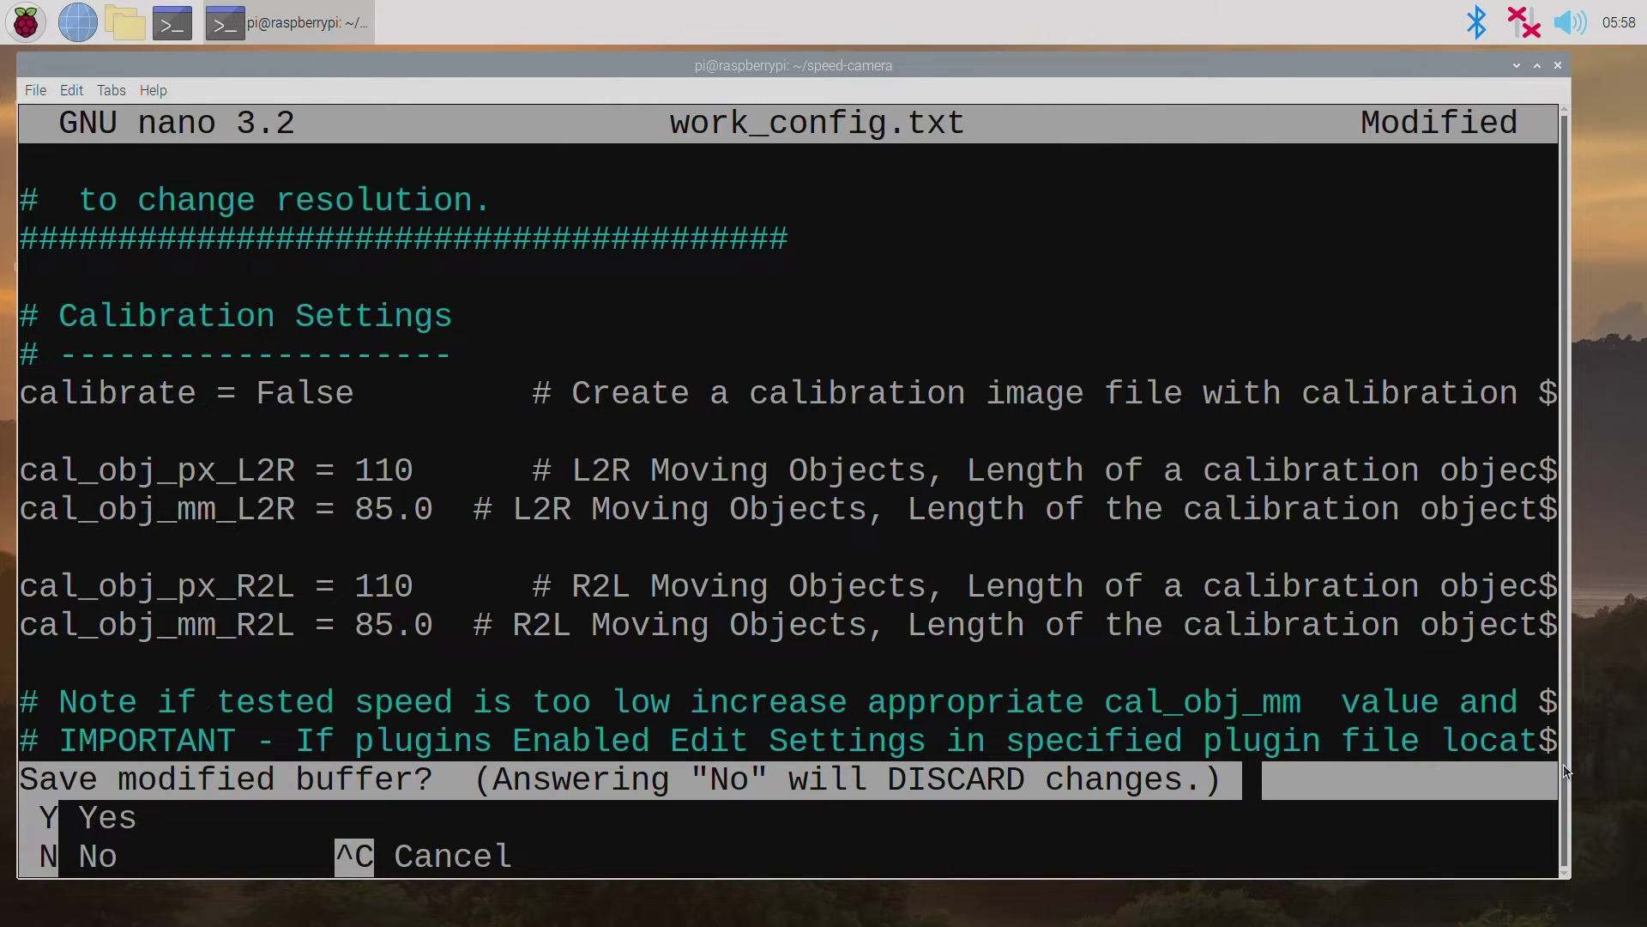
key("y")
key("Return")
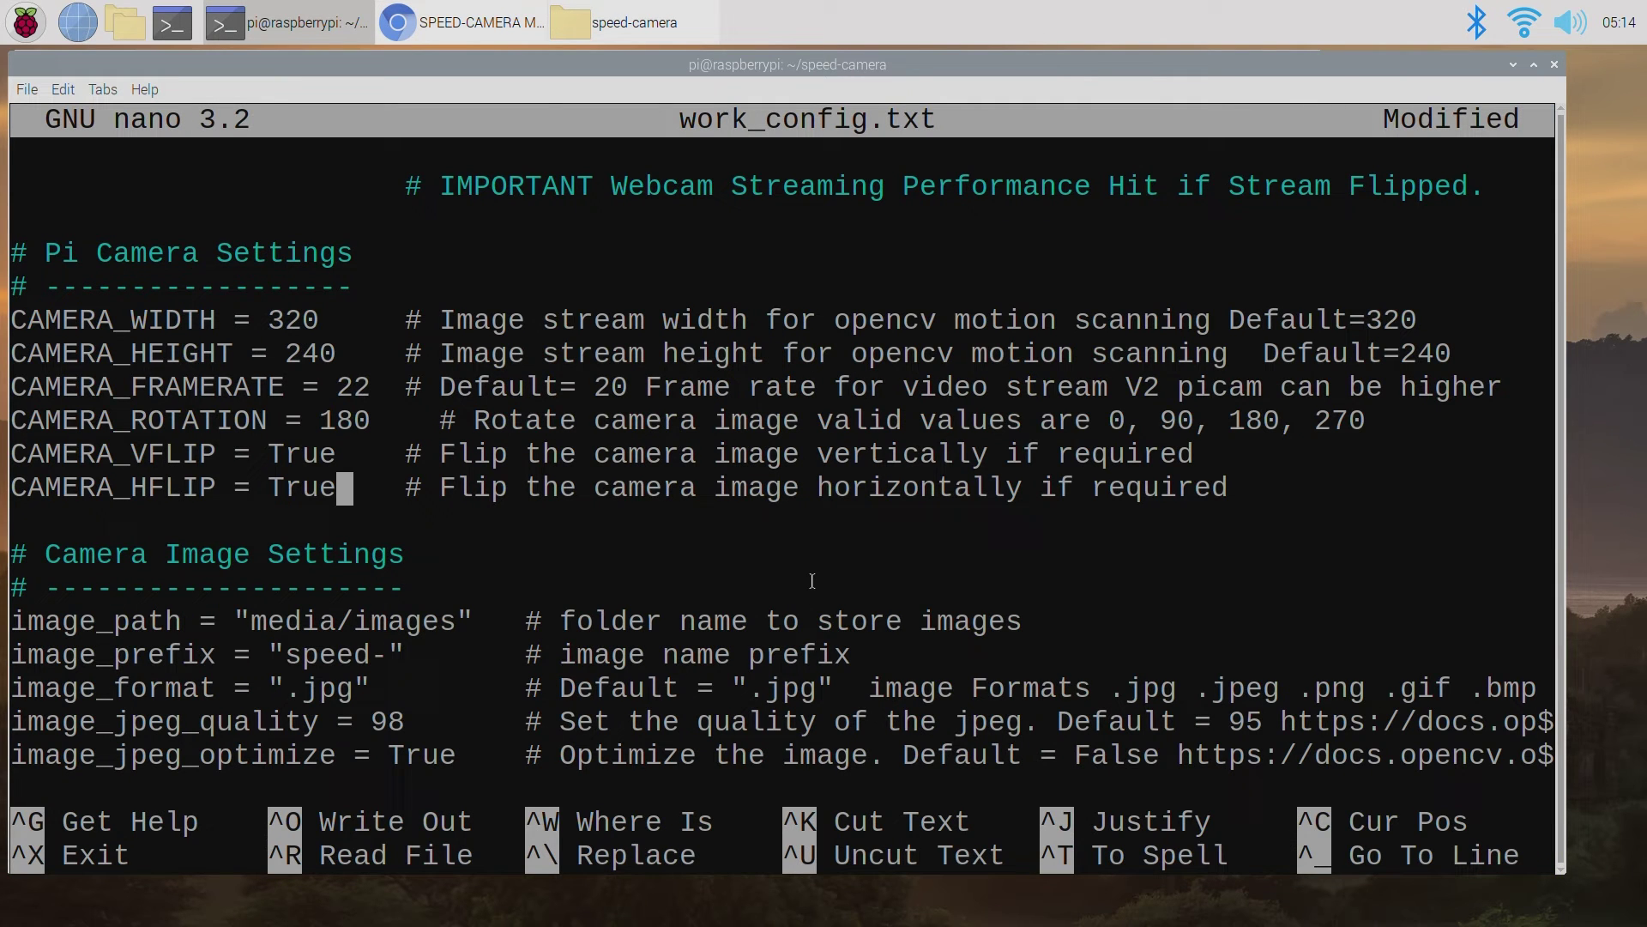
Step: Replace CAMERA_HFLIP's True value with False in work_config.txt
key("BackSpace")
key("BackSpace")
key("BackSpace")
key("BackSpace")
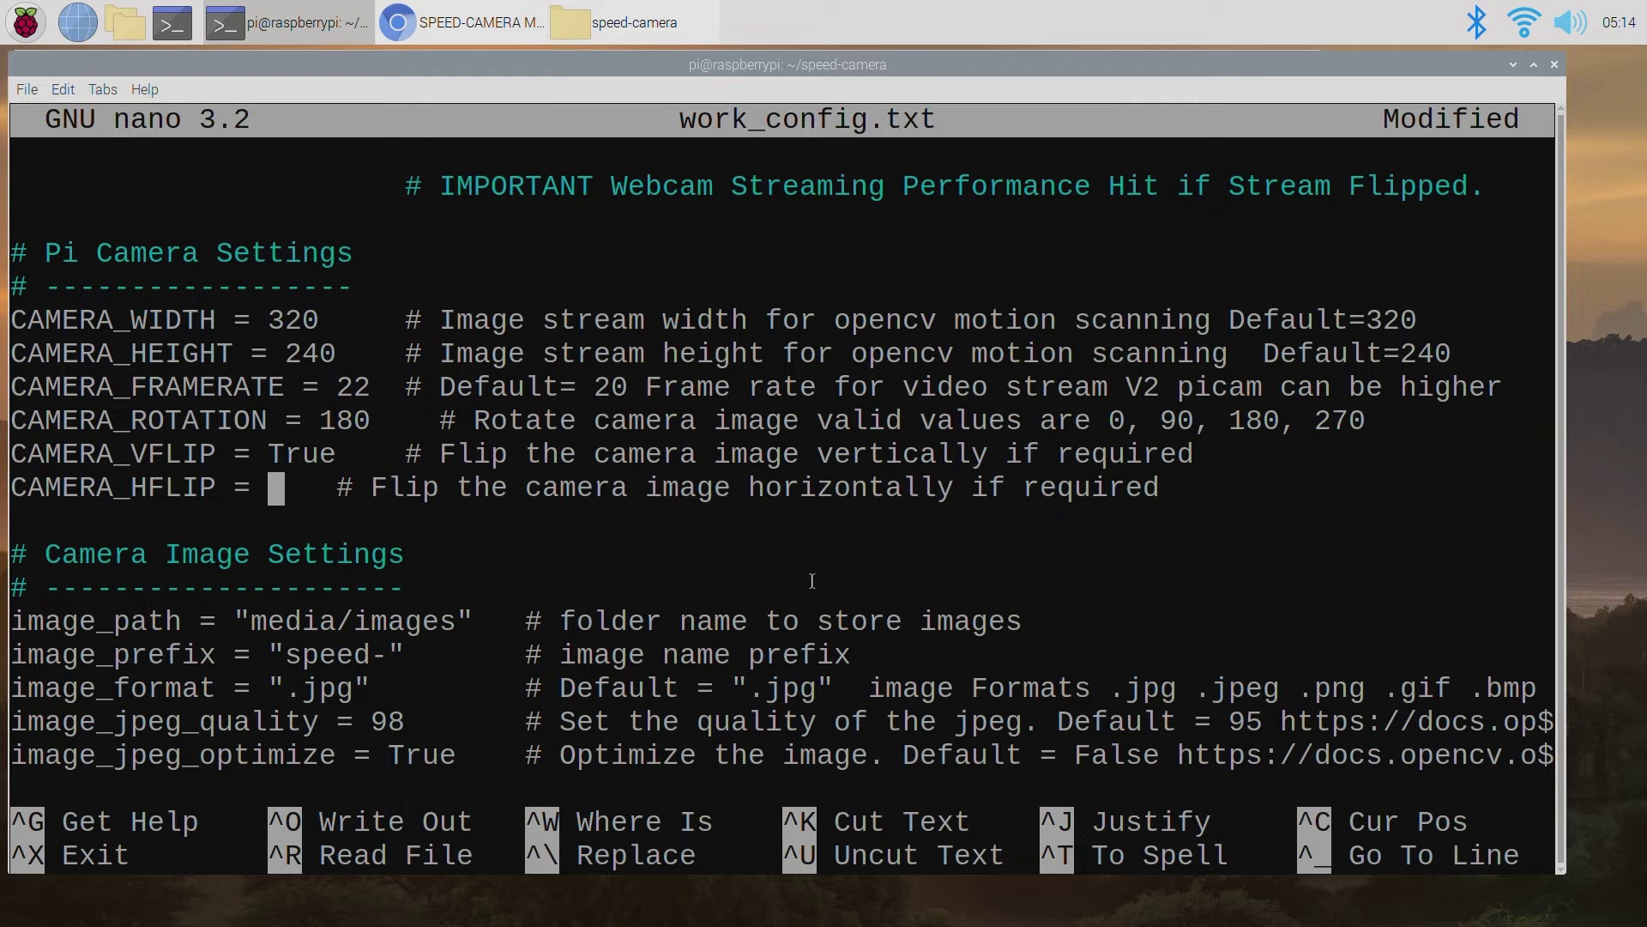
type("False")
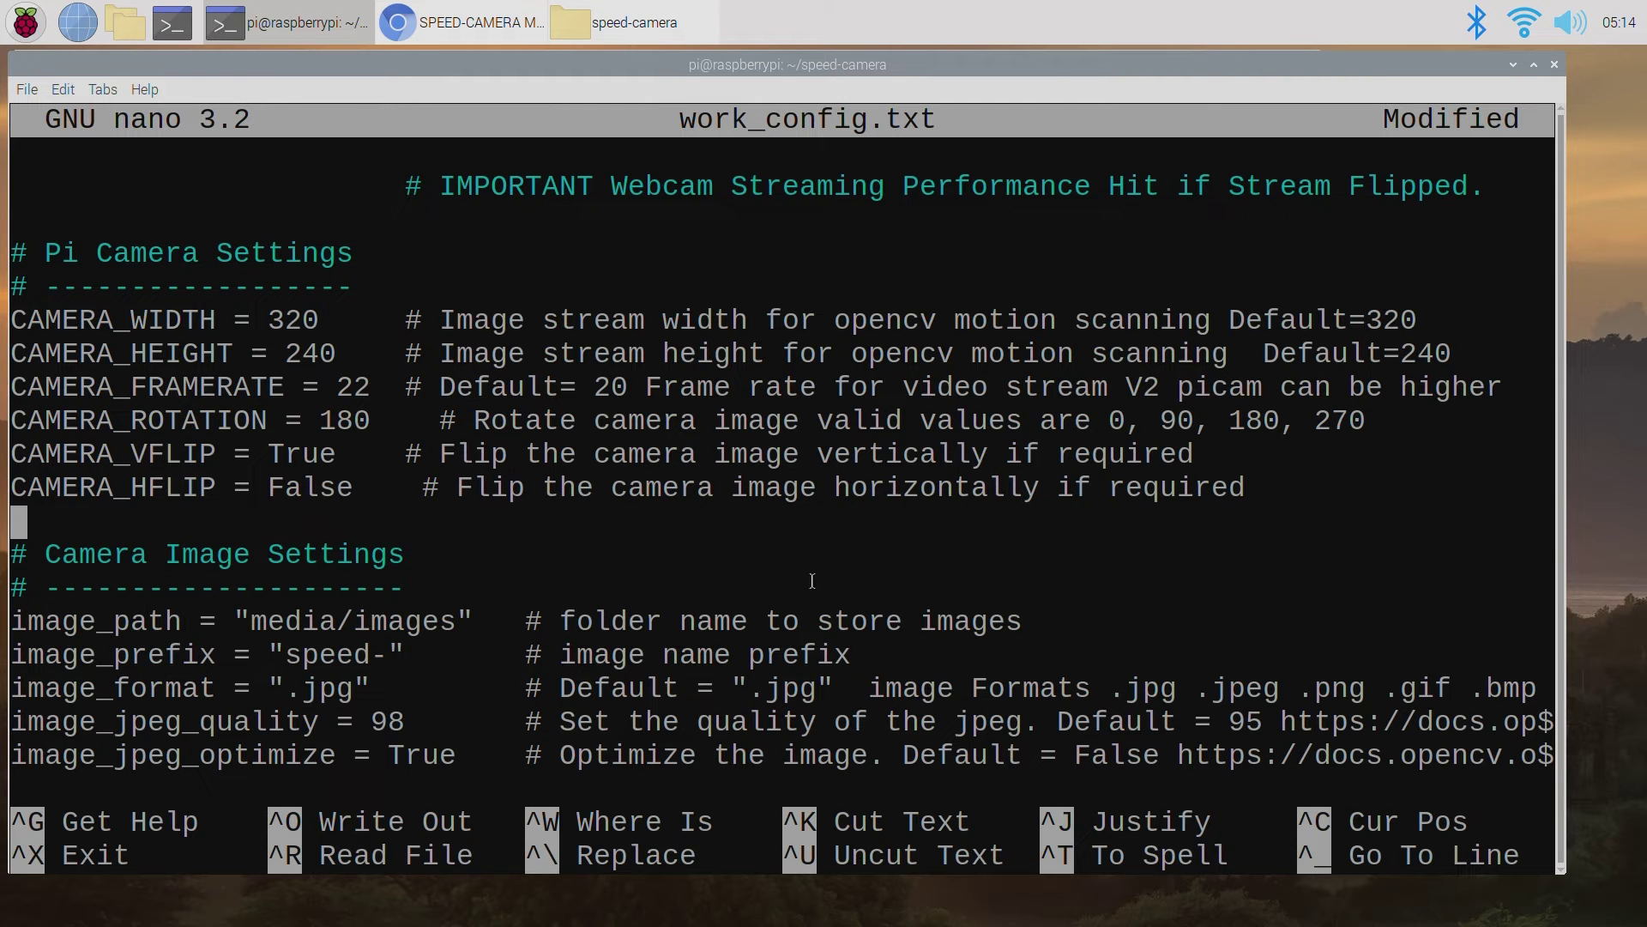
key("Down")
key("Down")
key("Down")
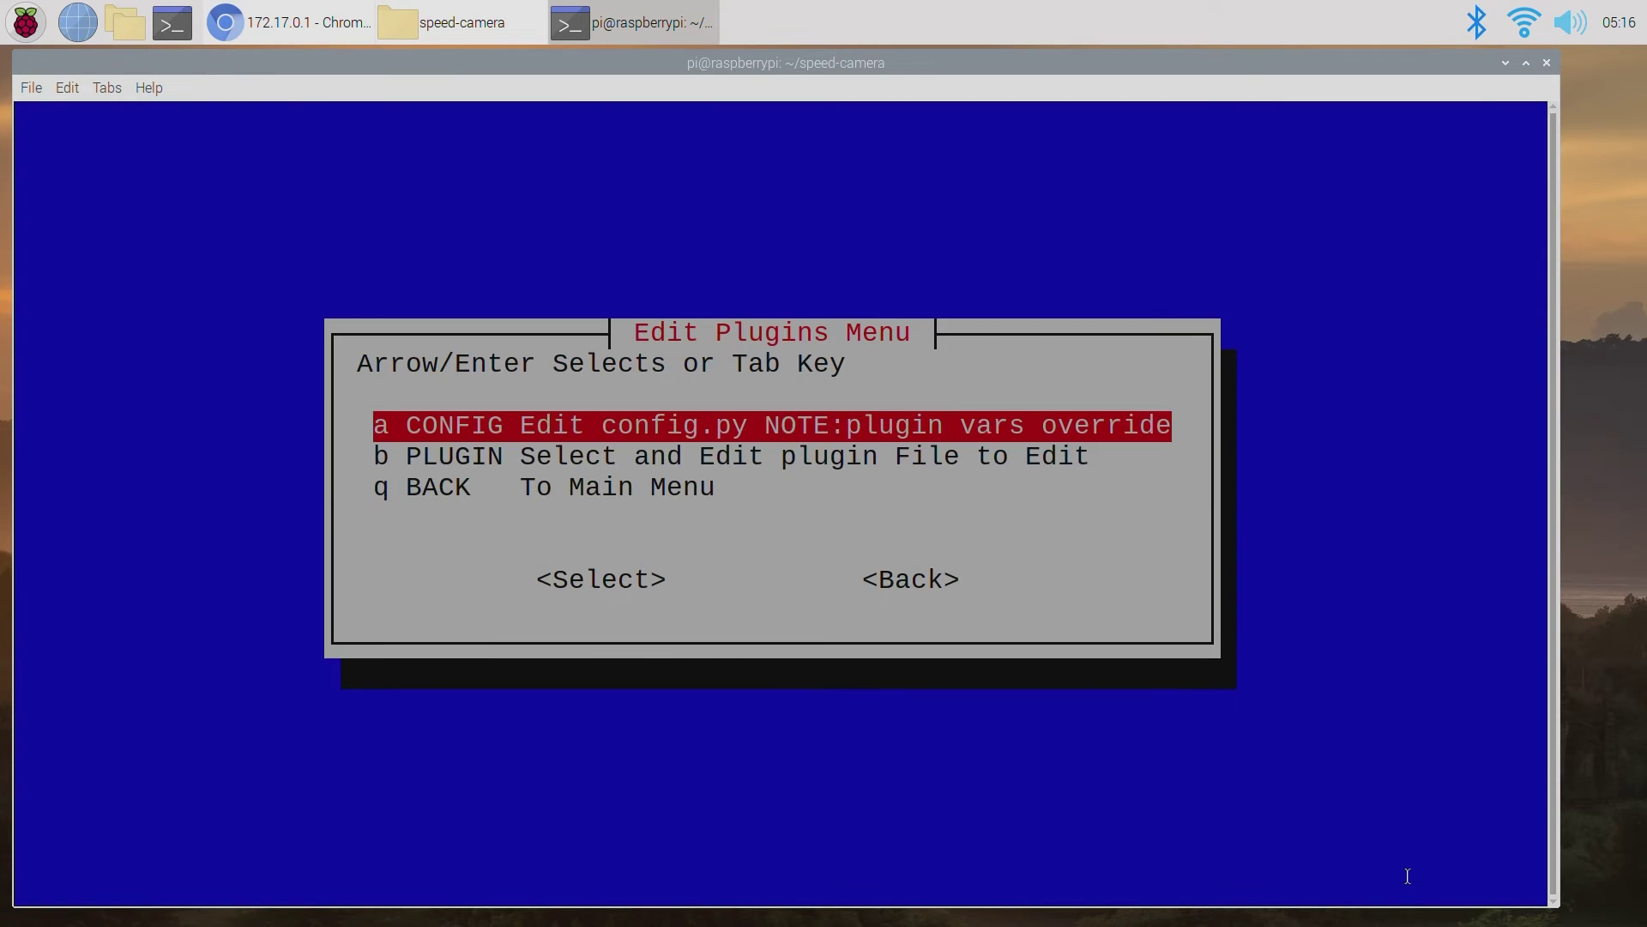
key("Down")
key("Return")
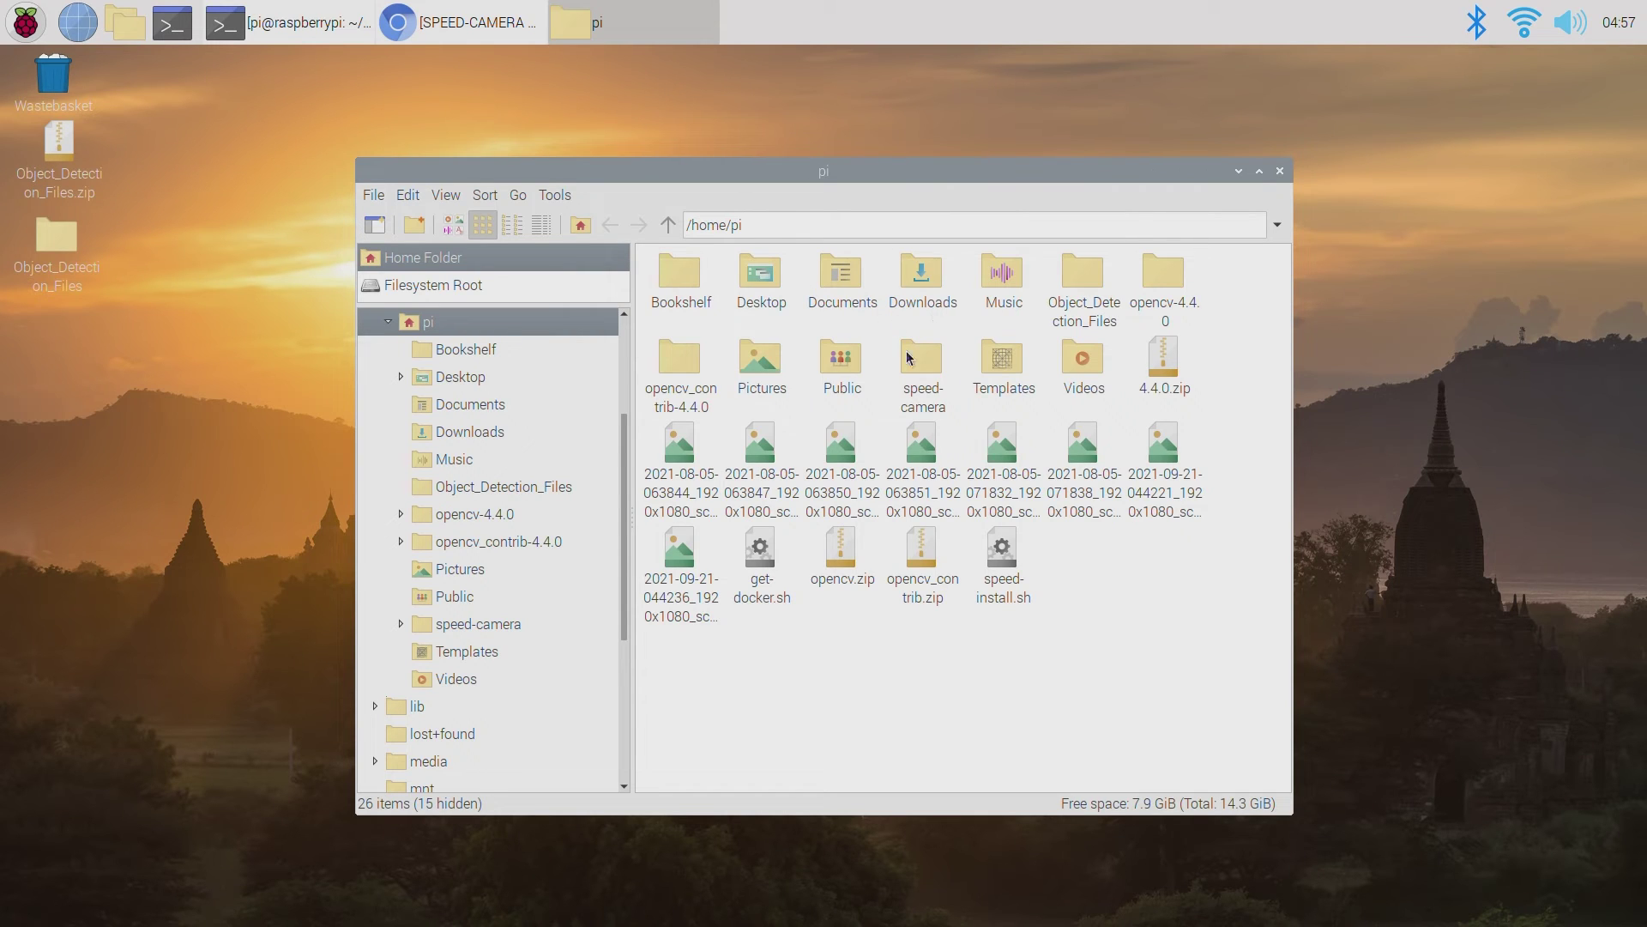
Step: Choose the plugins menu entry, then open speed-camera/speed-cam.py in Thonny Python IDE
double_click(906, 350)
right_click(923, 475)
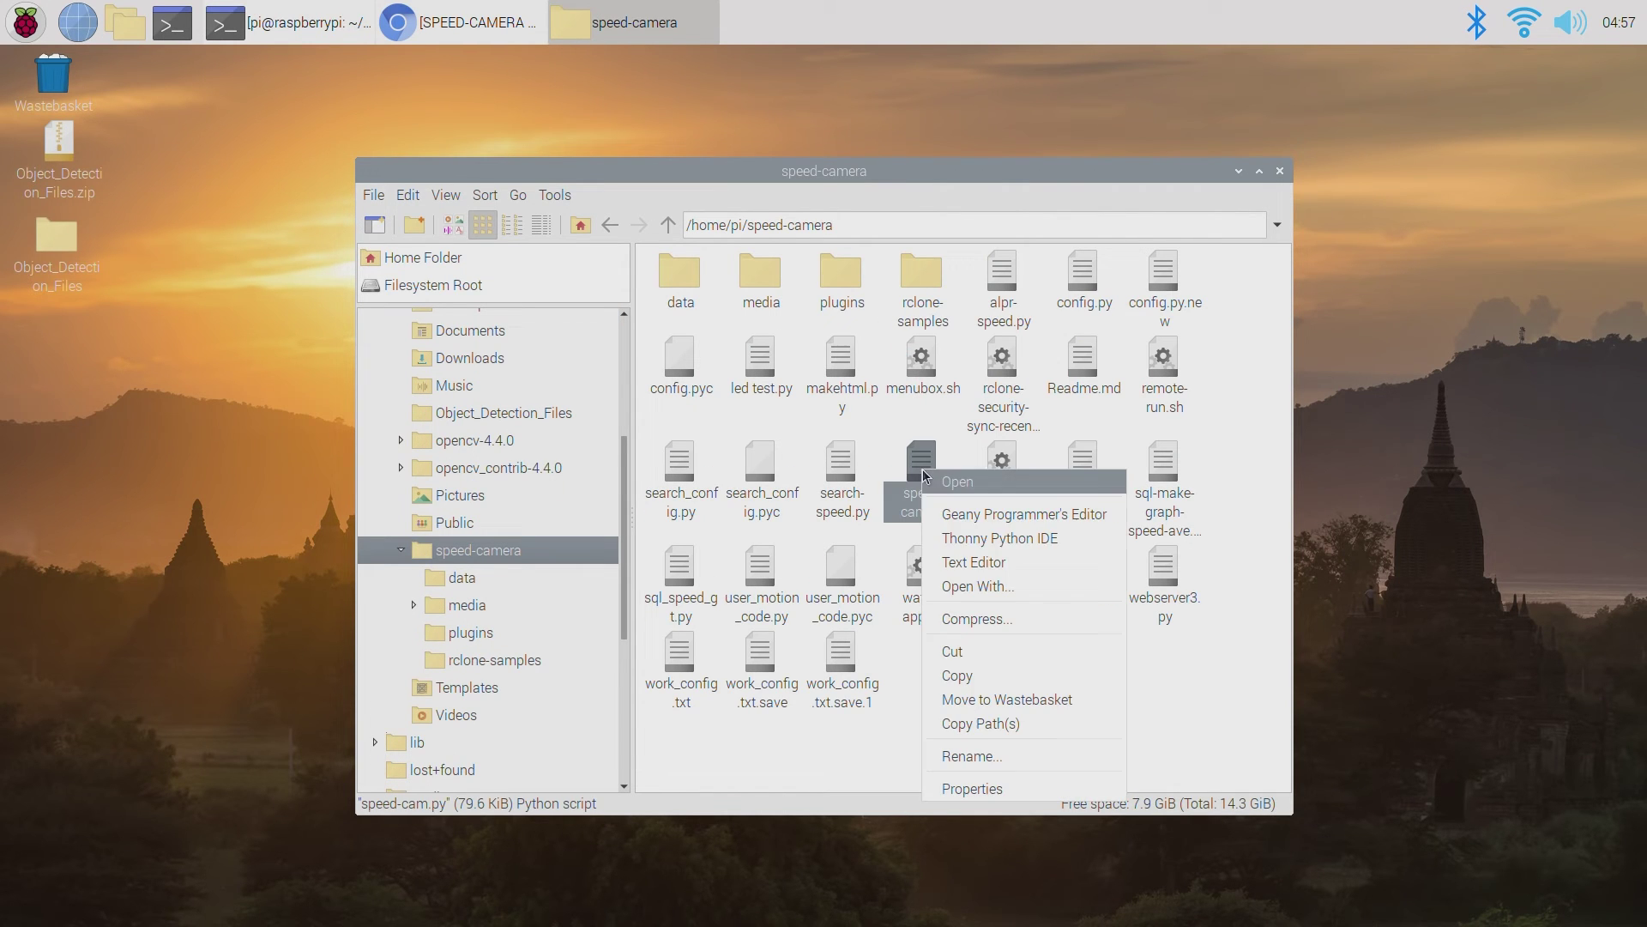
left_click(957, 536)
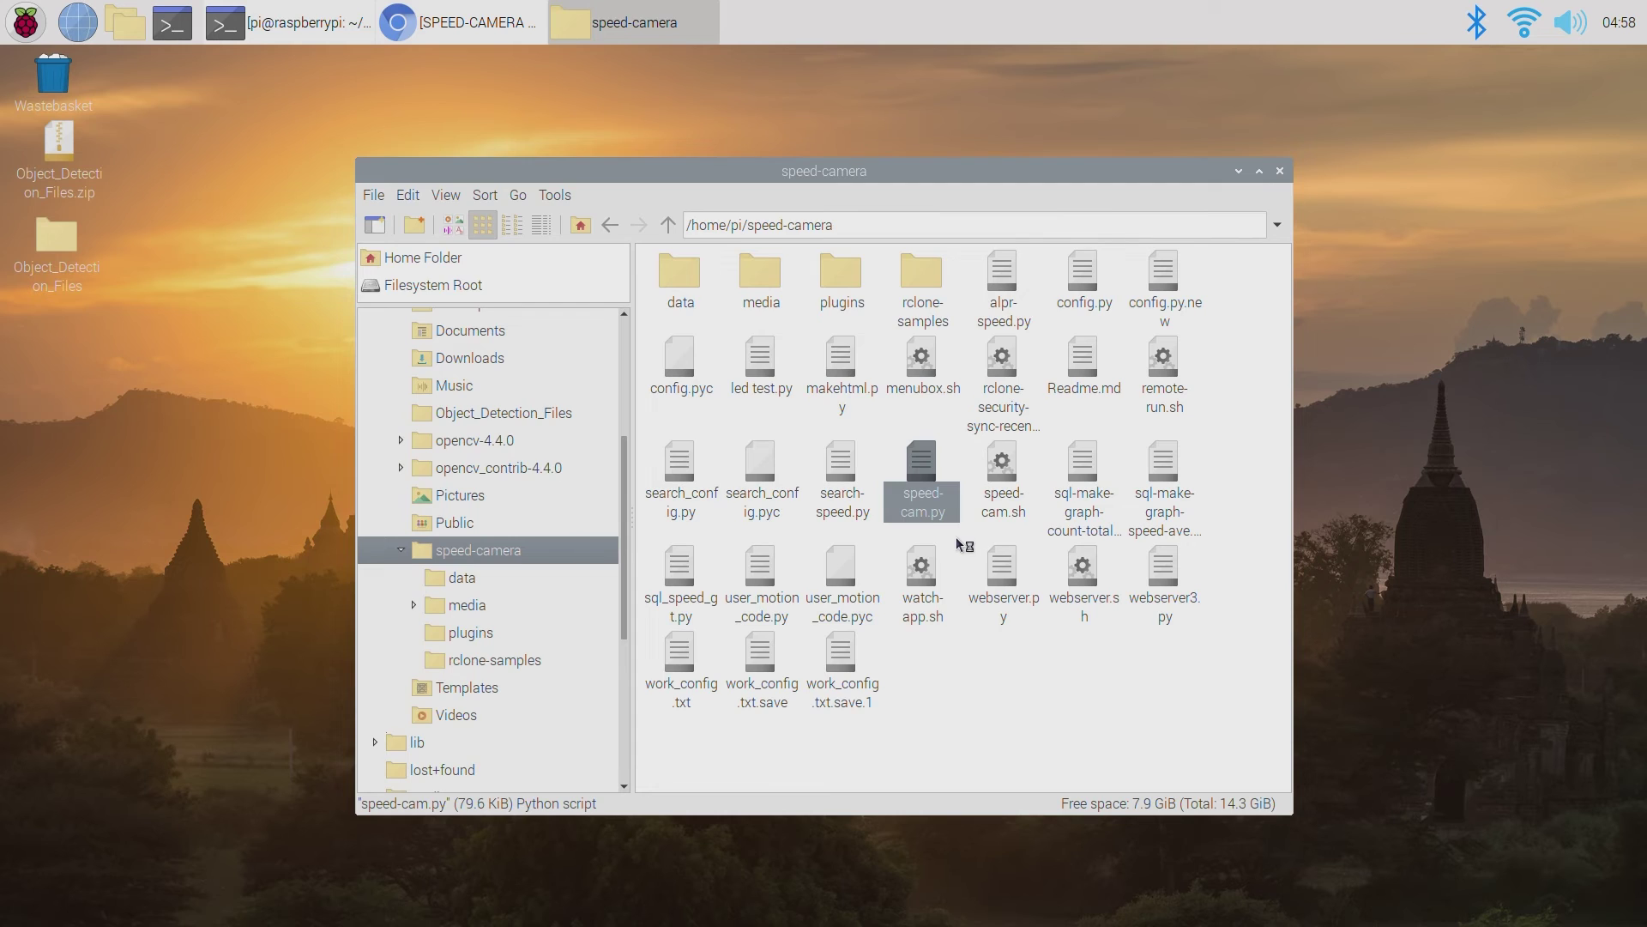
scroll(708, 361, "down", 4)
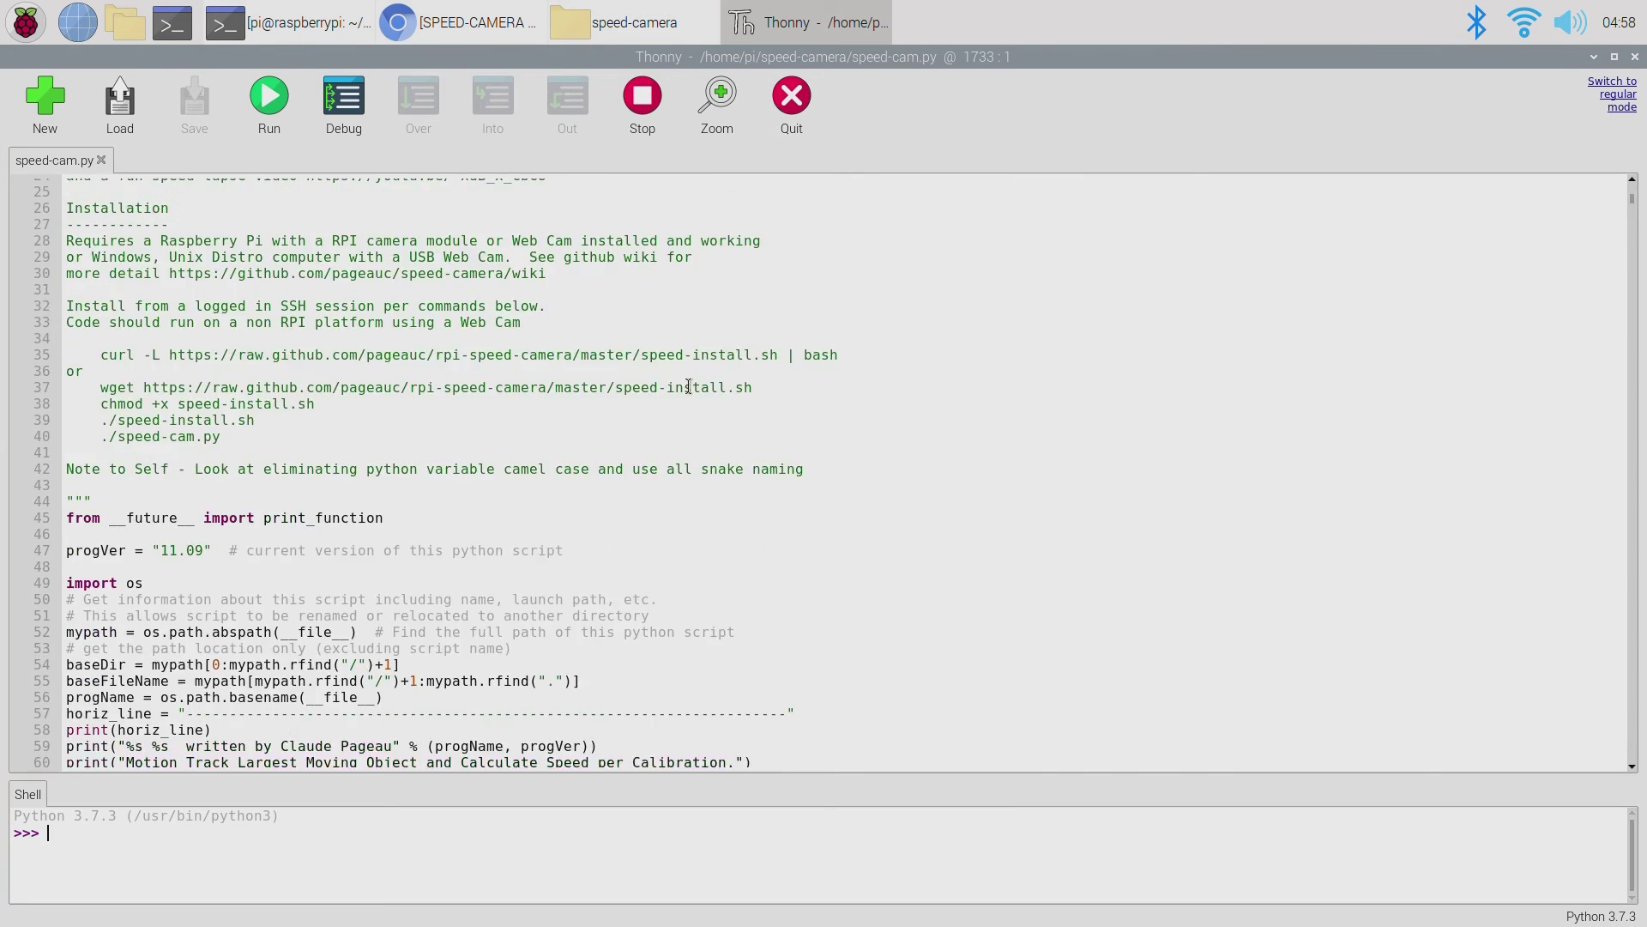
scroll(687, 379, "down", 3)
scroll(405, 478, "down", 3)
scroll(361, 439, "down", 3)
left_click(344, 426)
left_click_drag(344, 427, 51, 345)
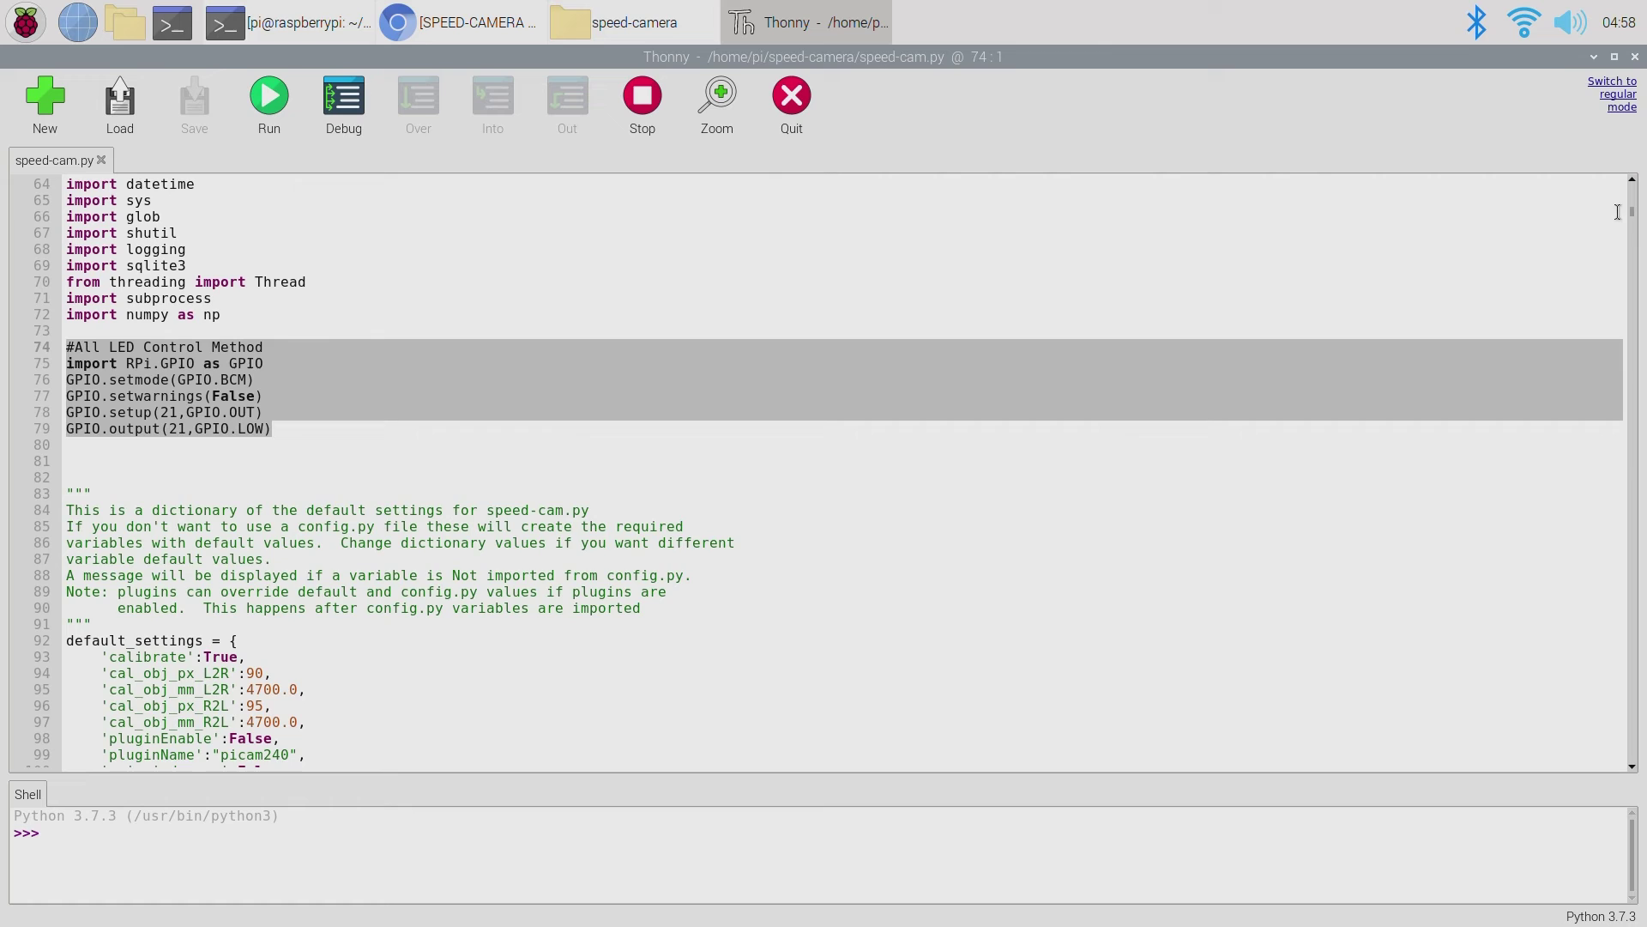
left_click_drag(1633, 216, 1630, 650)
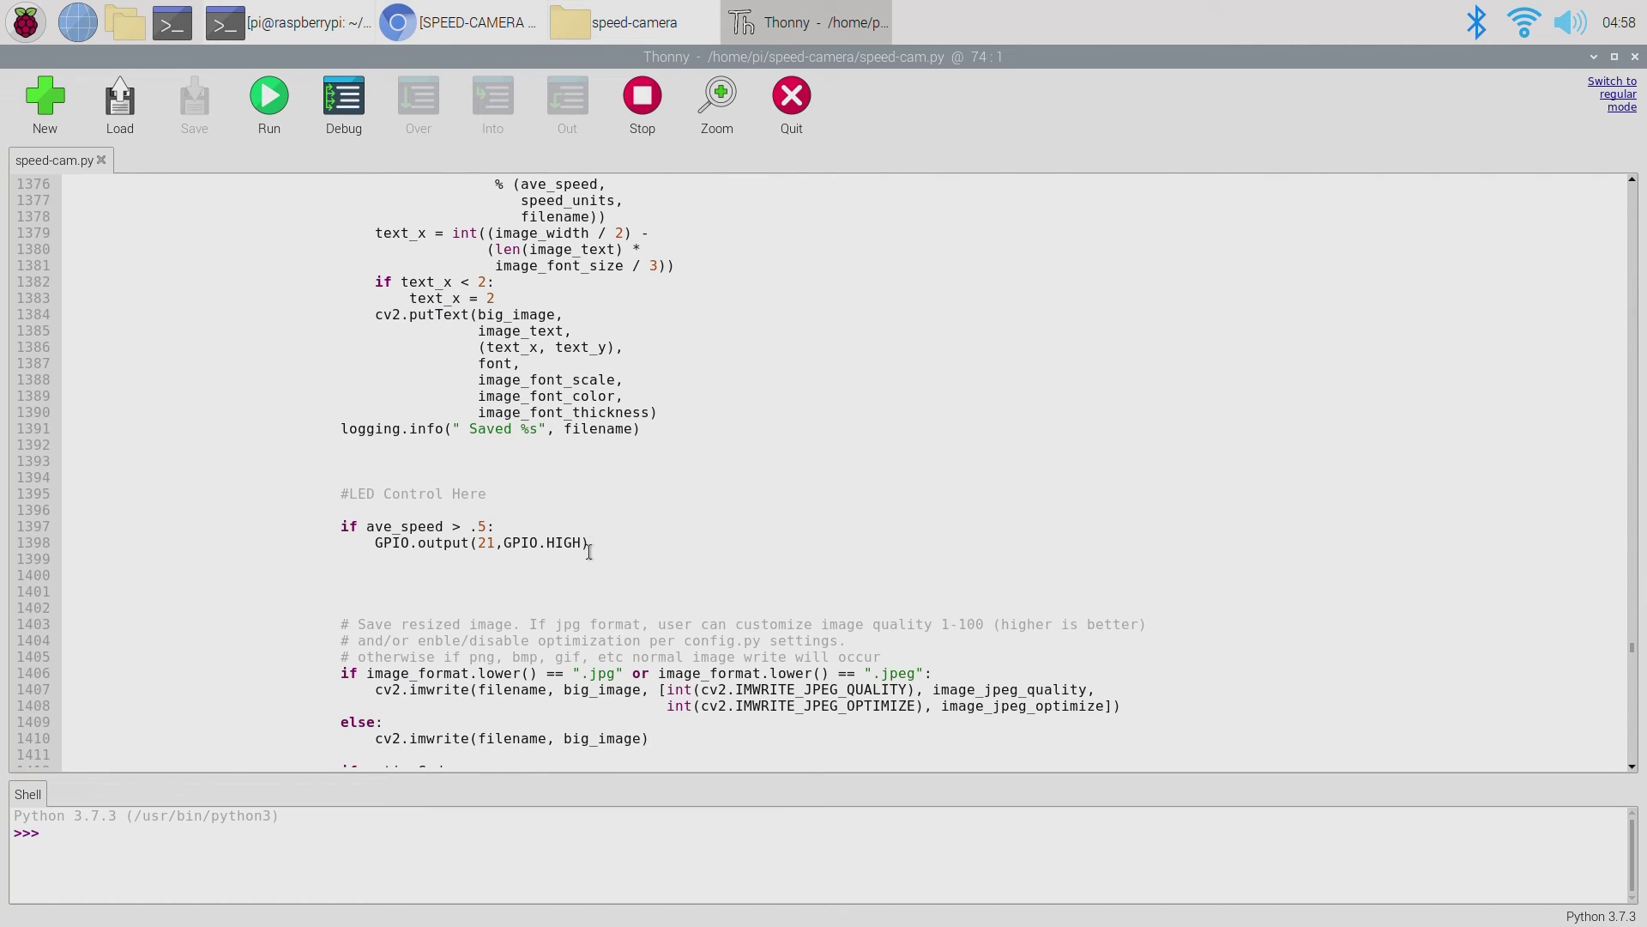
left_click_drag(590, 542, 383, 528)
left_click(477, 527)
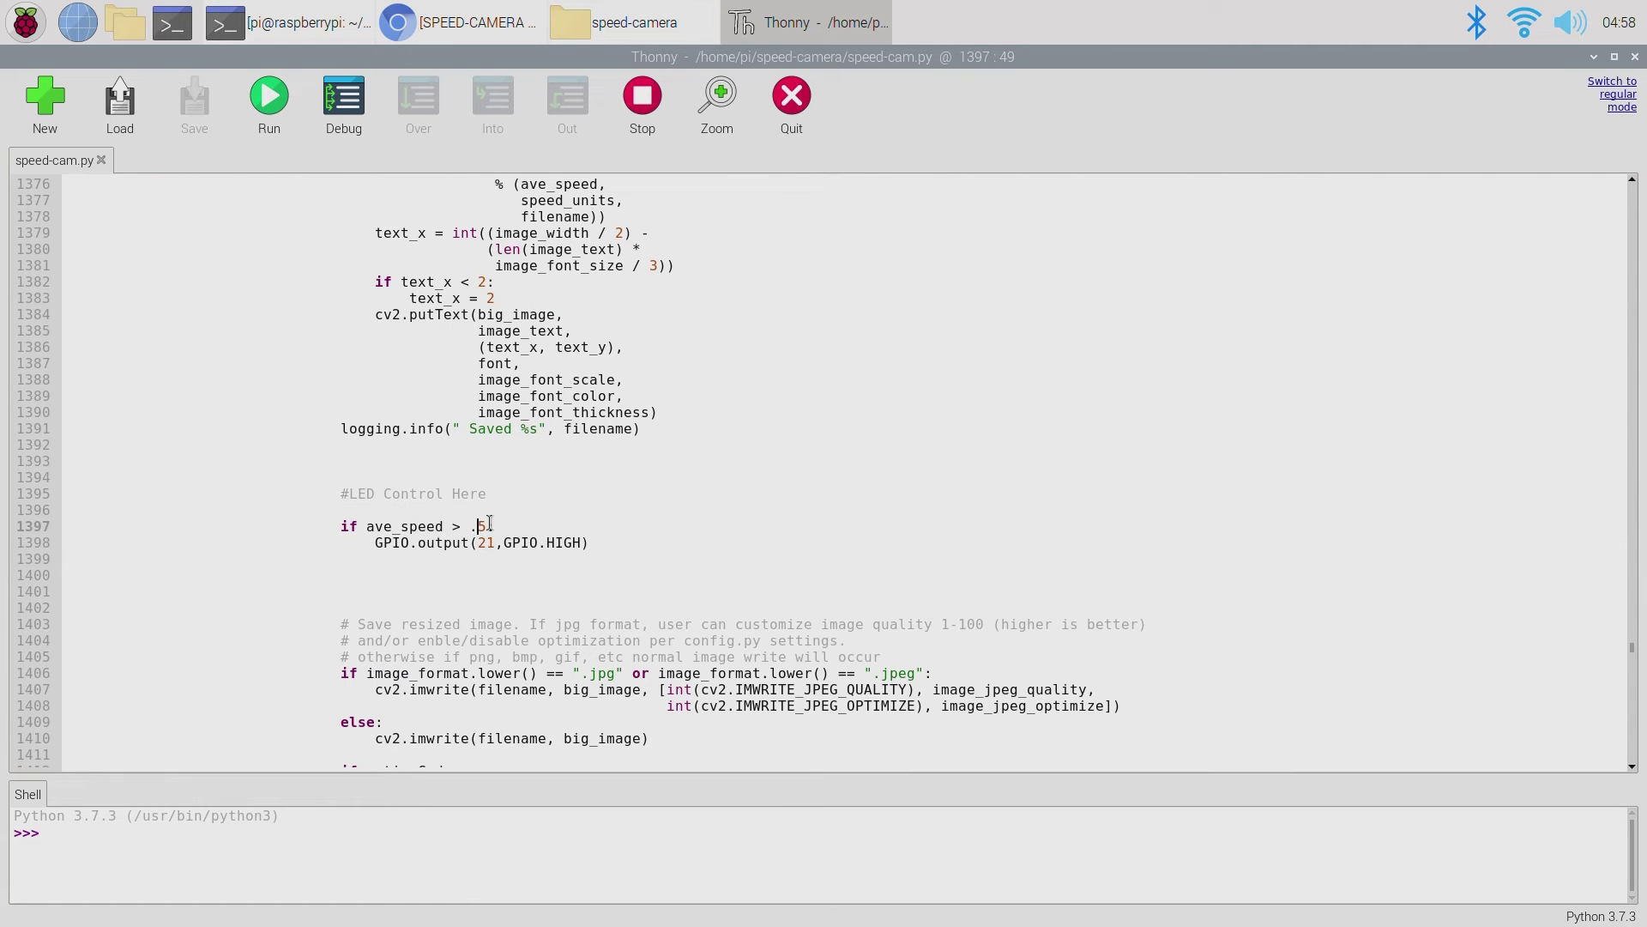